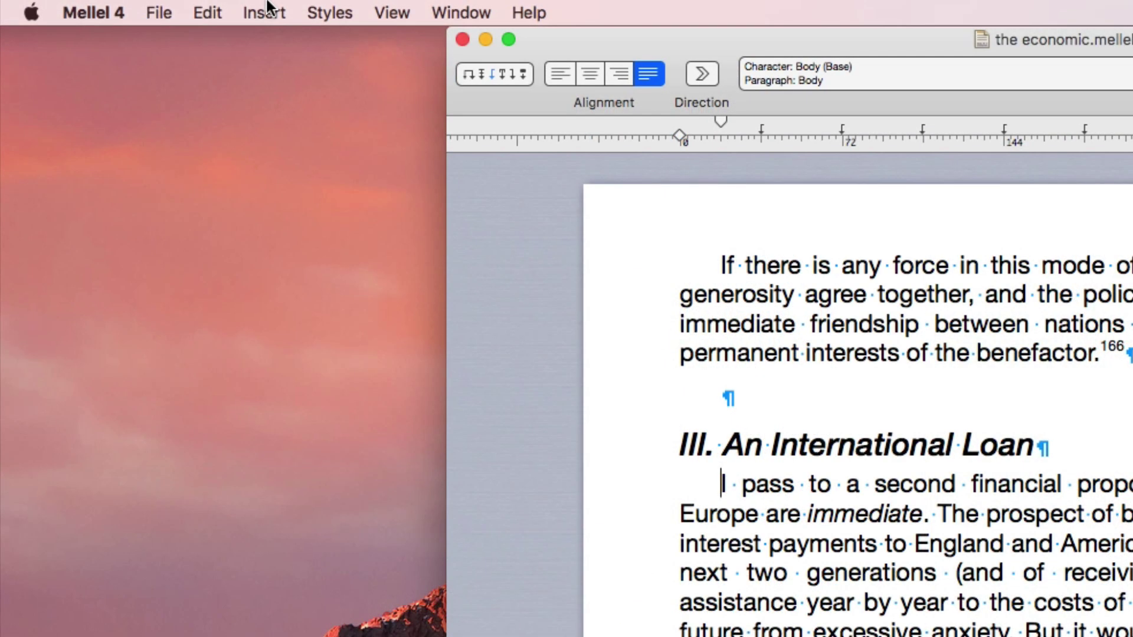
Step: Insert a bookmark with target ID "an international loan" at the start of the first paragraph under III. An International Loan
left_click(264, 12)
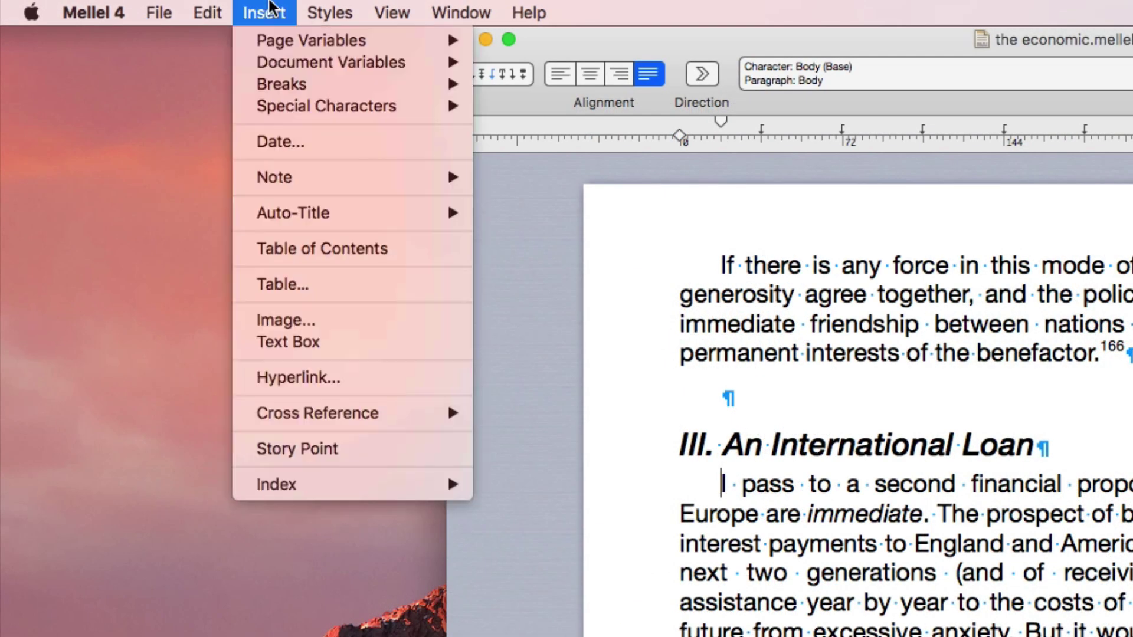
mouse_move(365, 411)
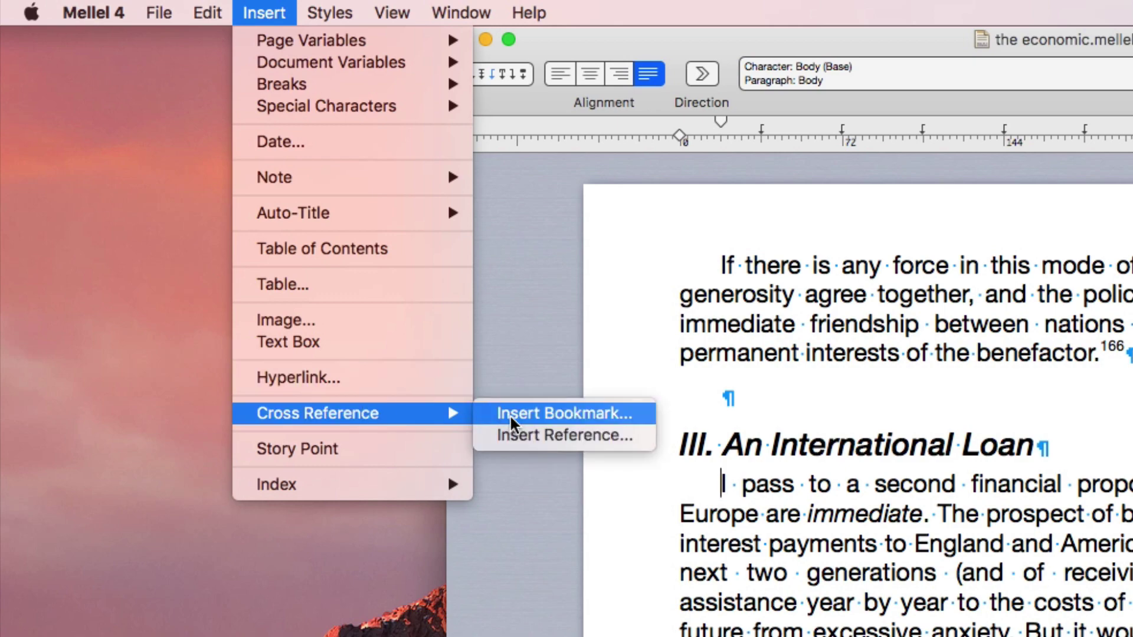
left_click(511, 416)
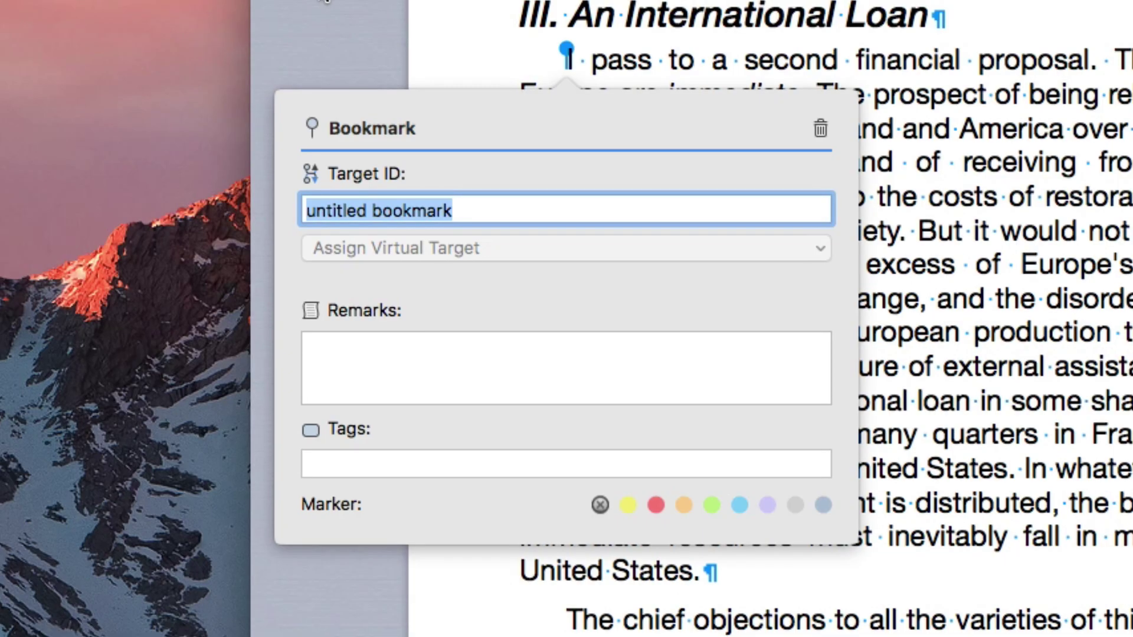
type("an")
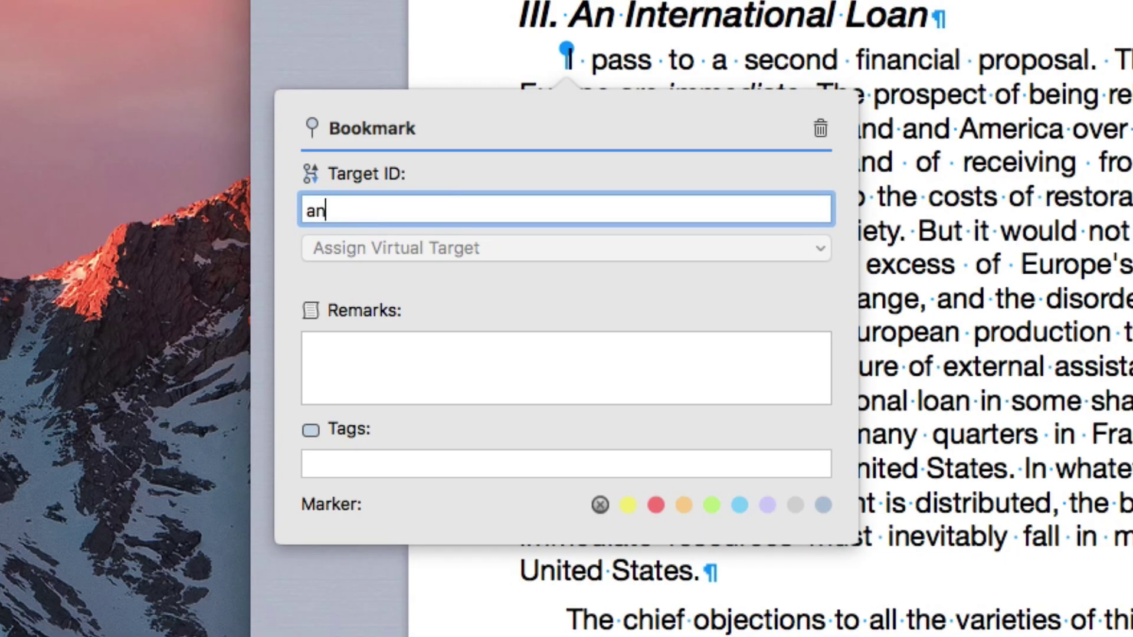
type(" international lo")
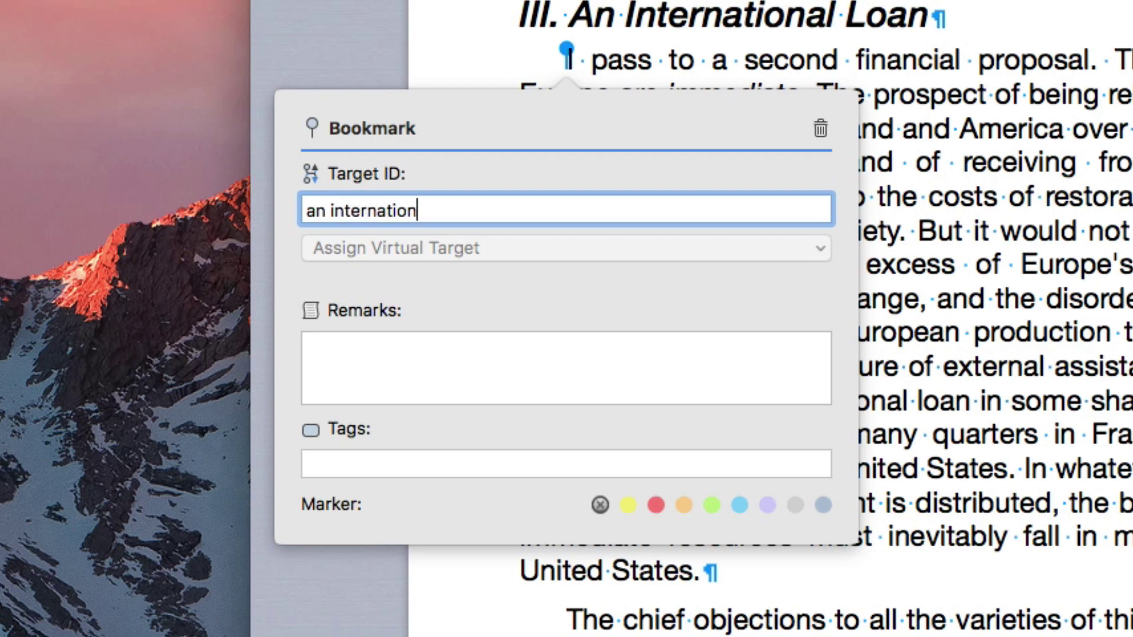
type("an")
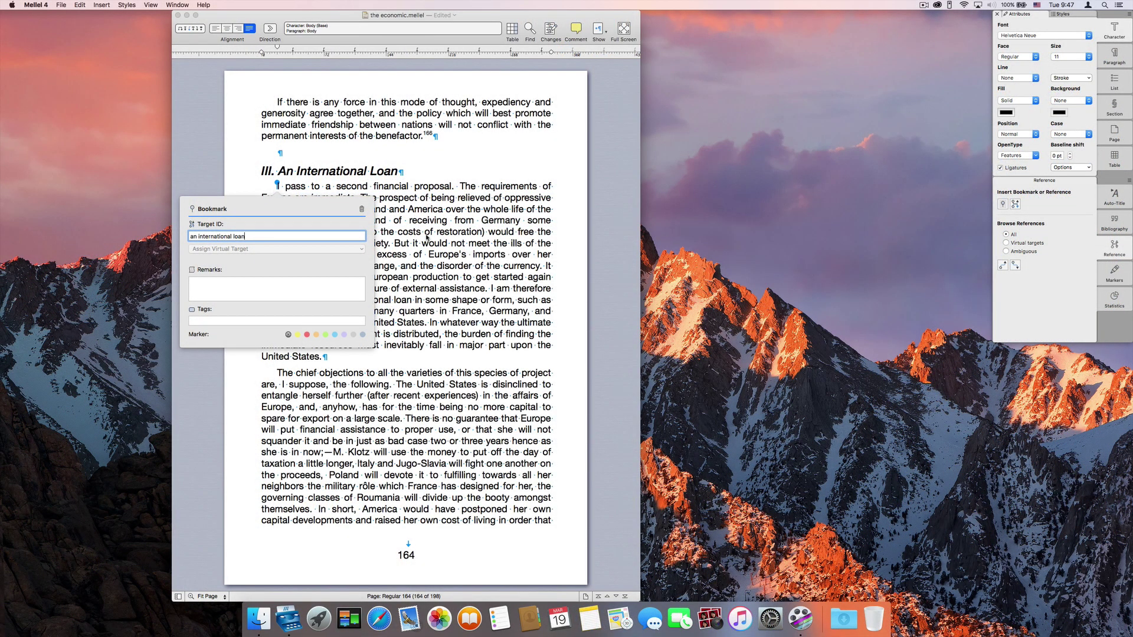
key("Return")
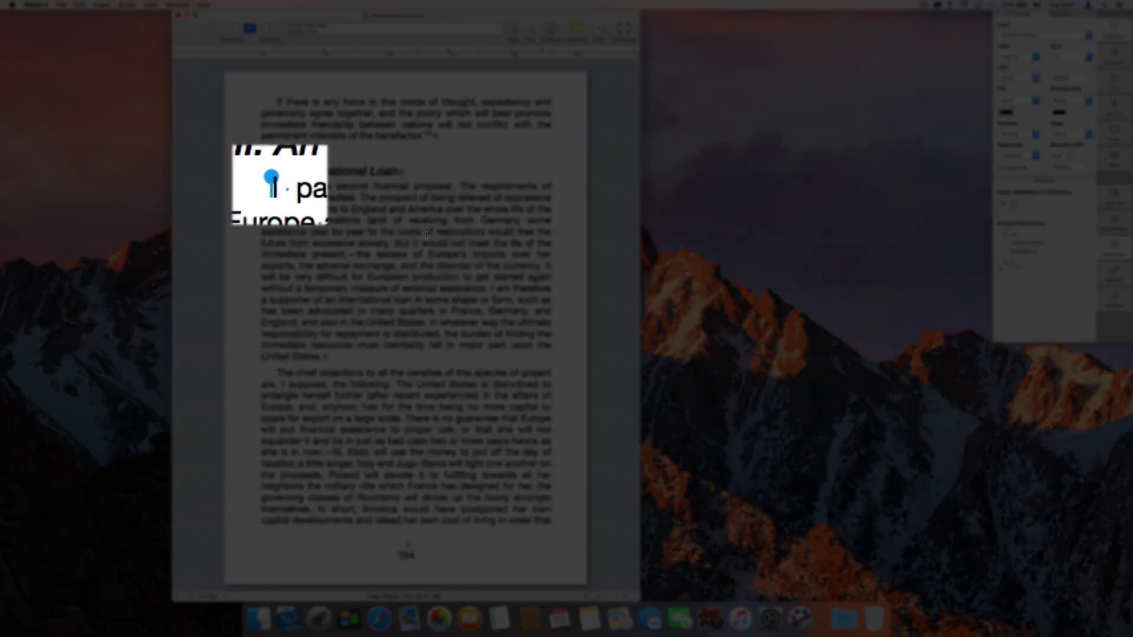
Step: Insert a page-number cross reference to the existing target "an international loan" in the body text on page 156
scroll(426, 234, "up", 20)
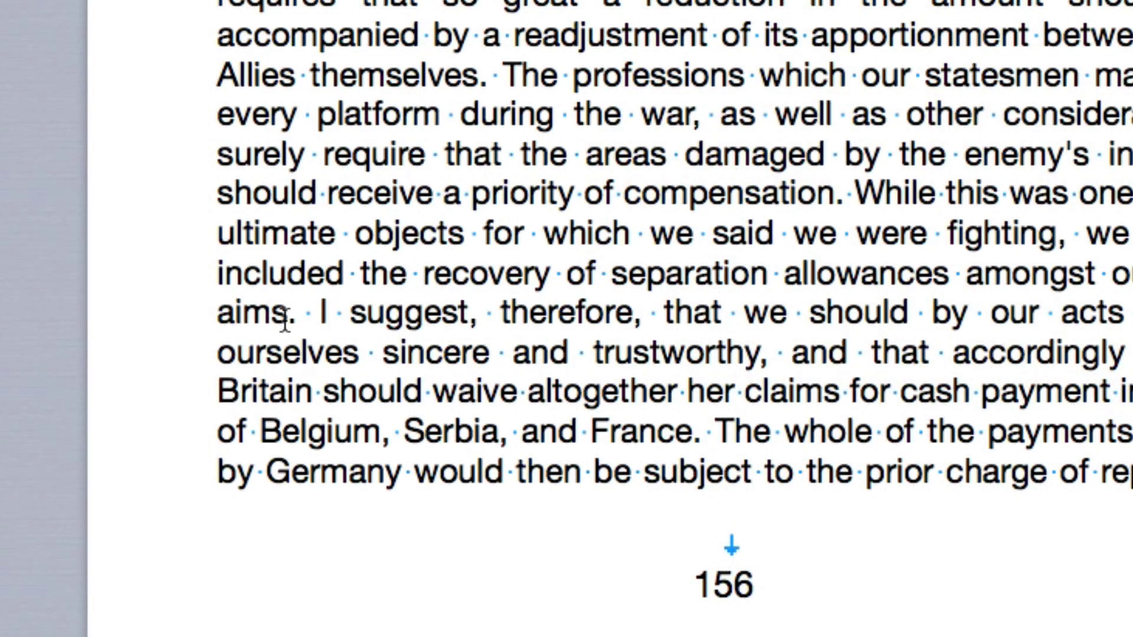
left_click(282, 393)
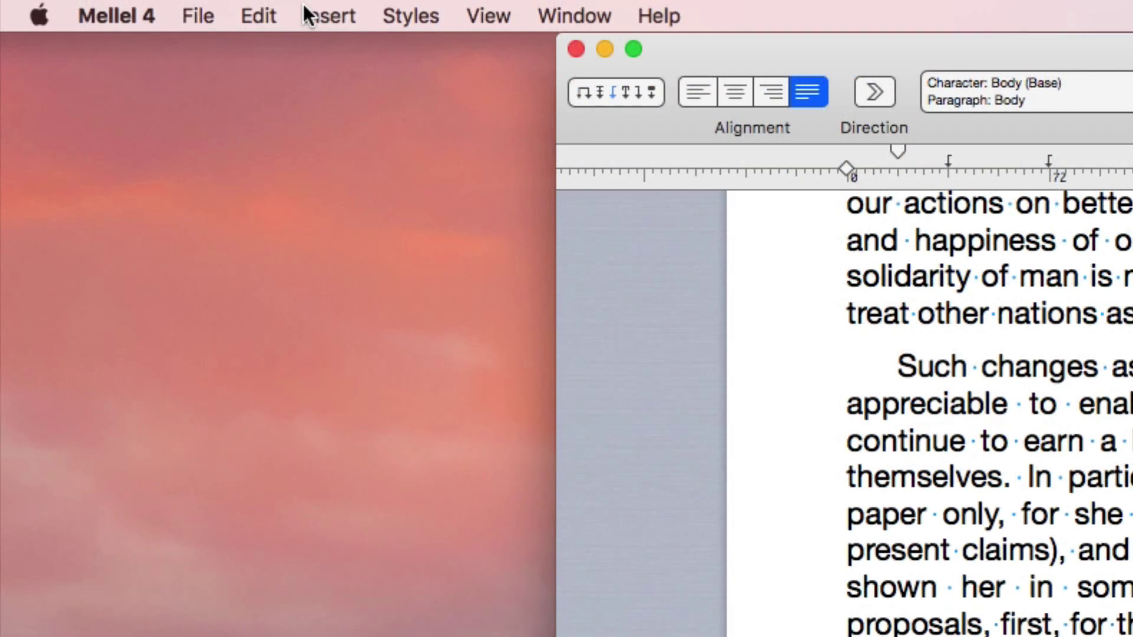
left_click(307, 14)
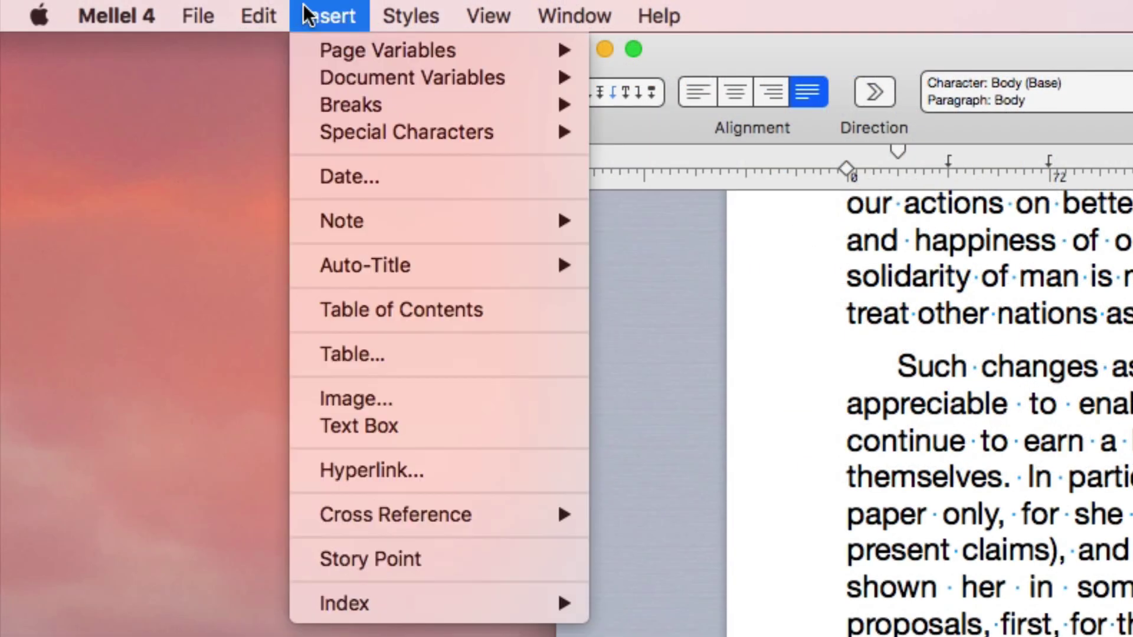
mouse_move(426, 515)
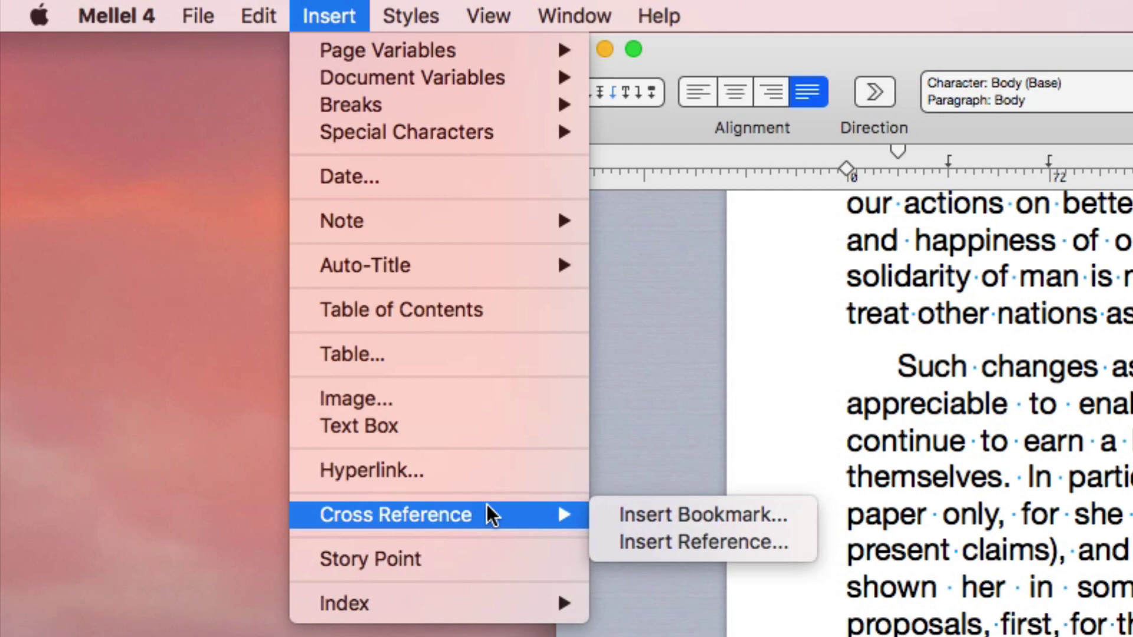
left_click(660, 544)
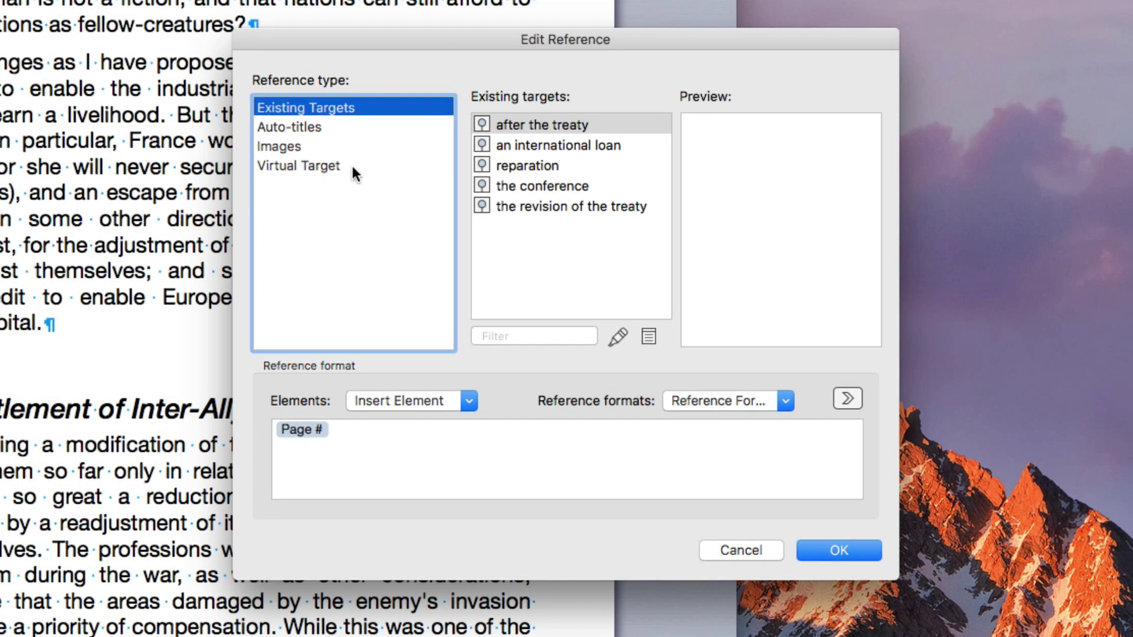
left_click(532, 145)
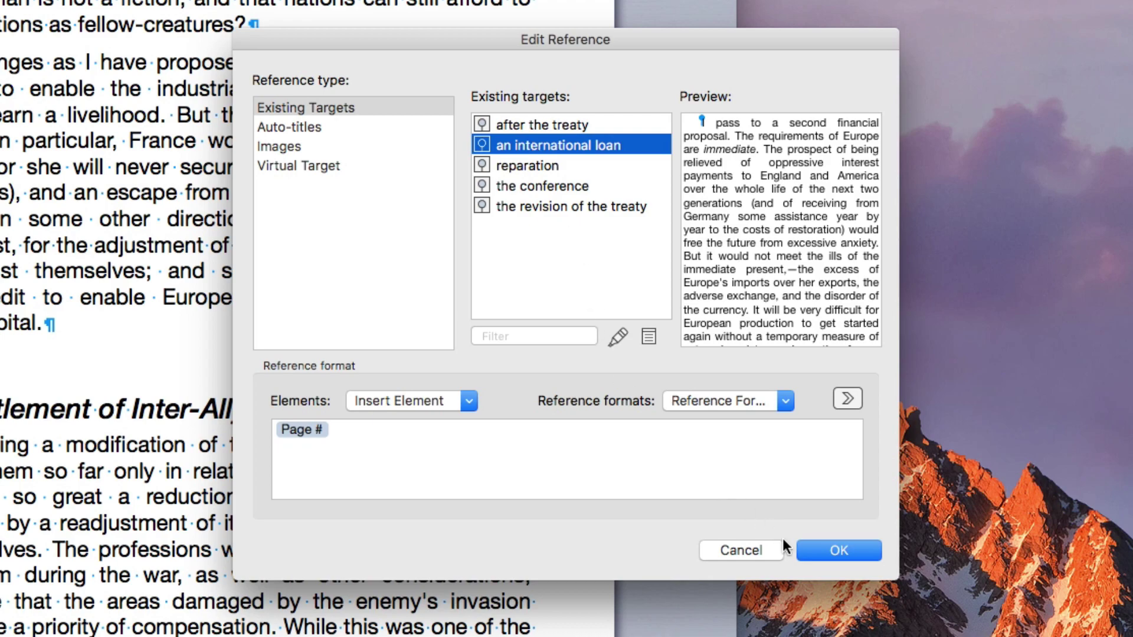
left_click(815, 551)
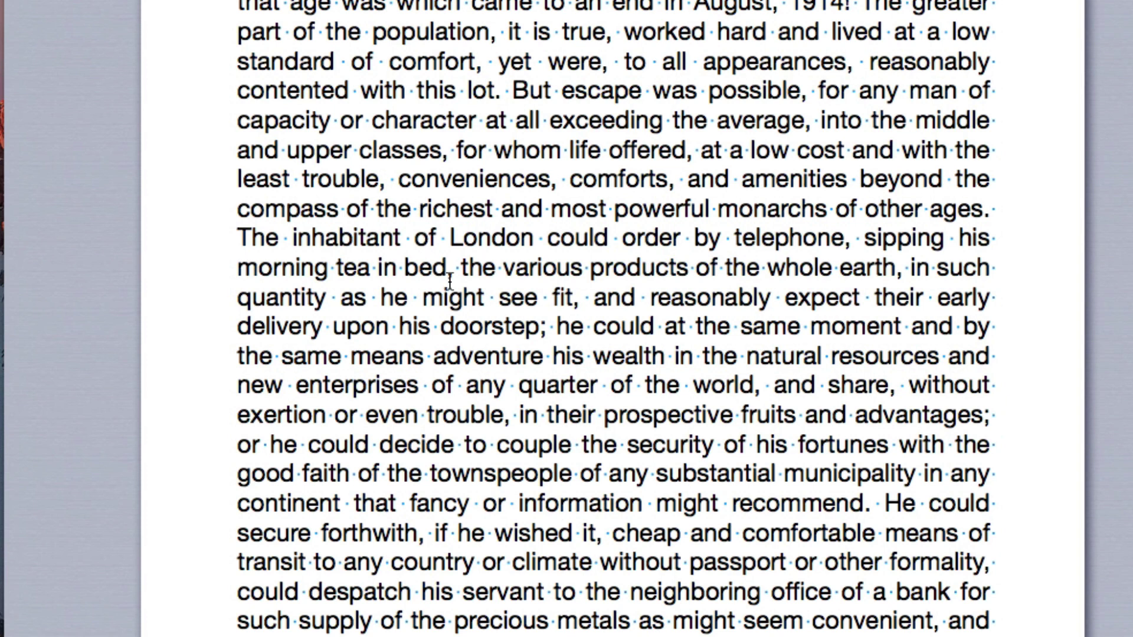
Step: After "morning tea in bed", insert a page-number cross reference to the Remedies auto-title, filtering the titles by "rem"
left_click(449, 282)
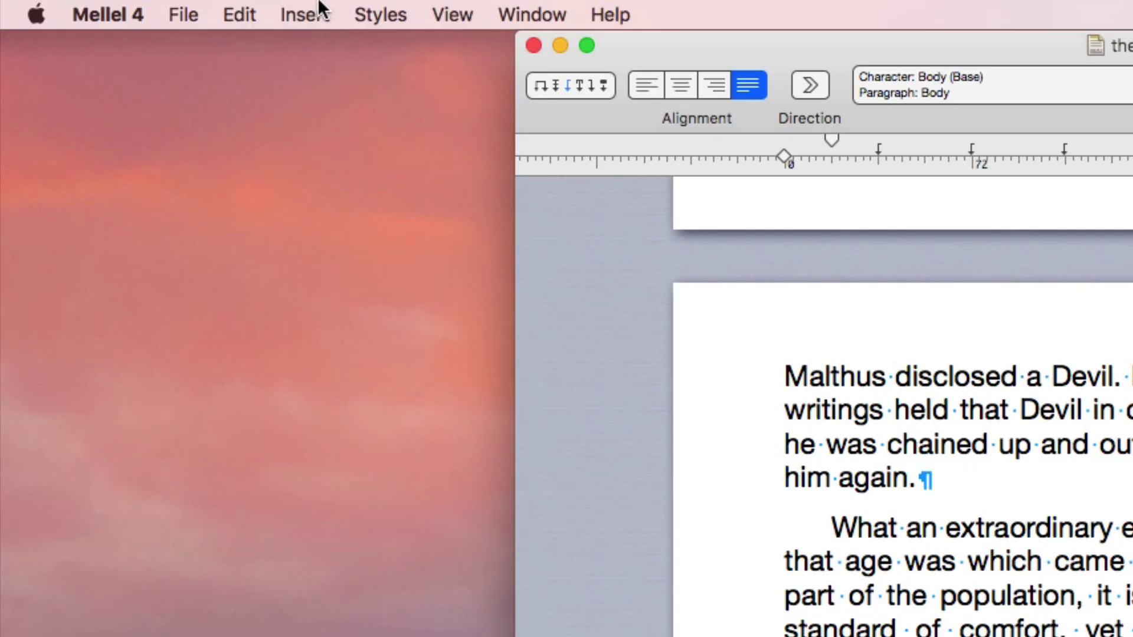
left_click(322, 12)
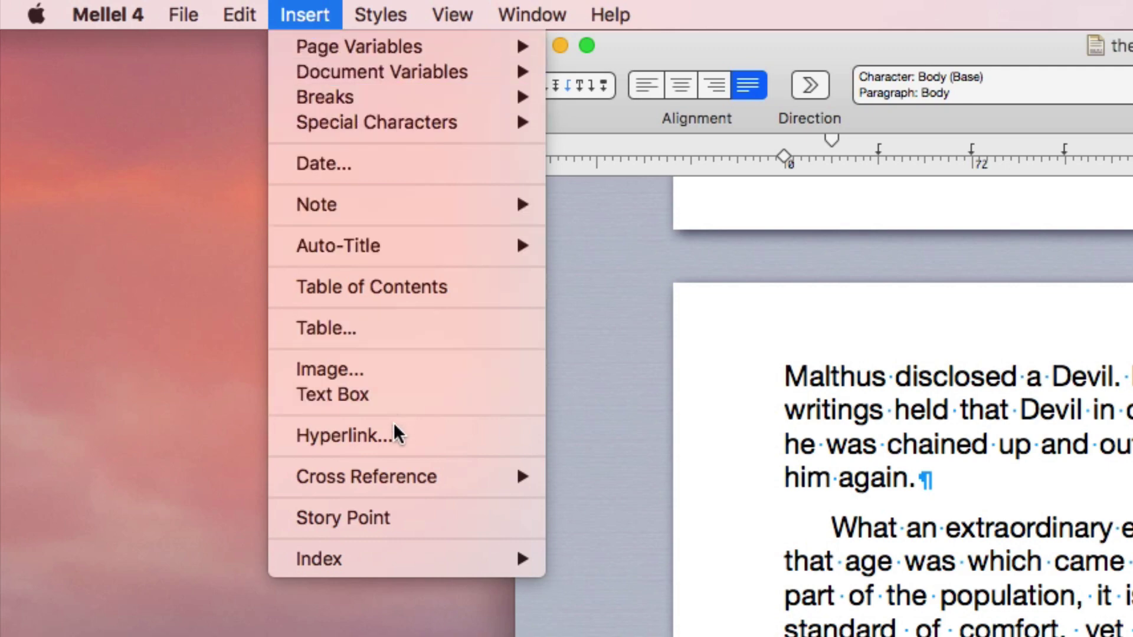
mouse_move(399, 476)
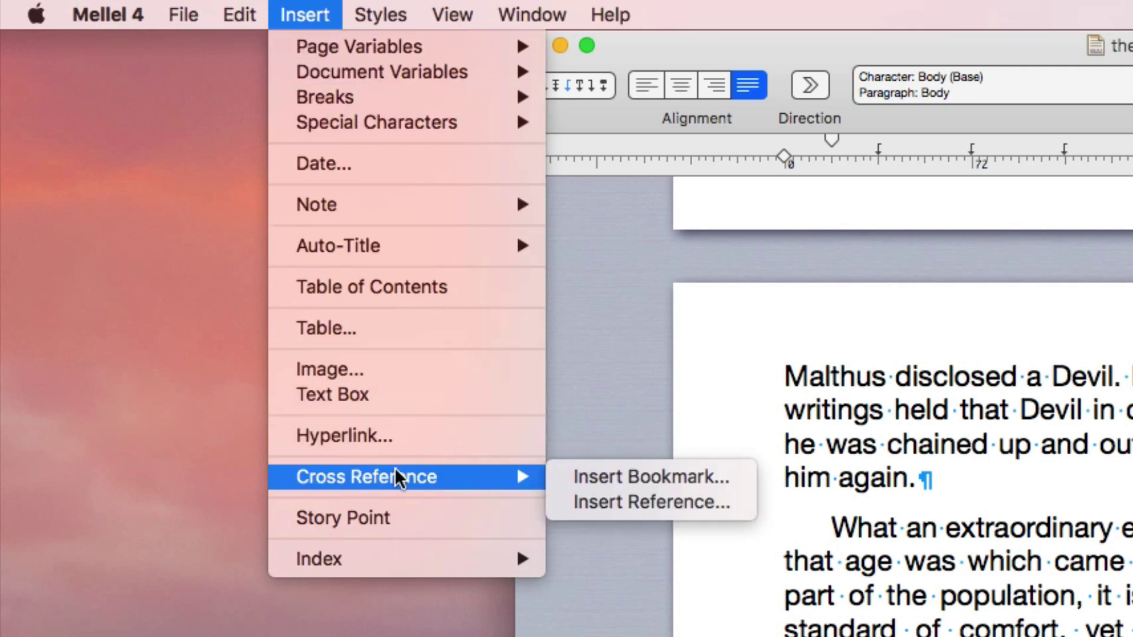
left_click(595, 496)
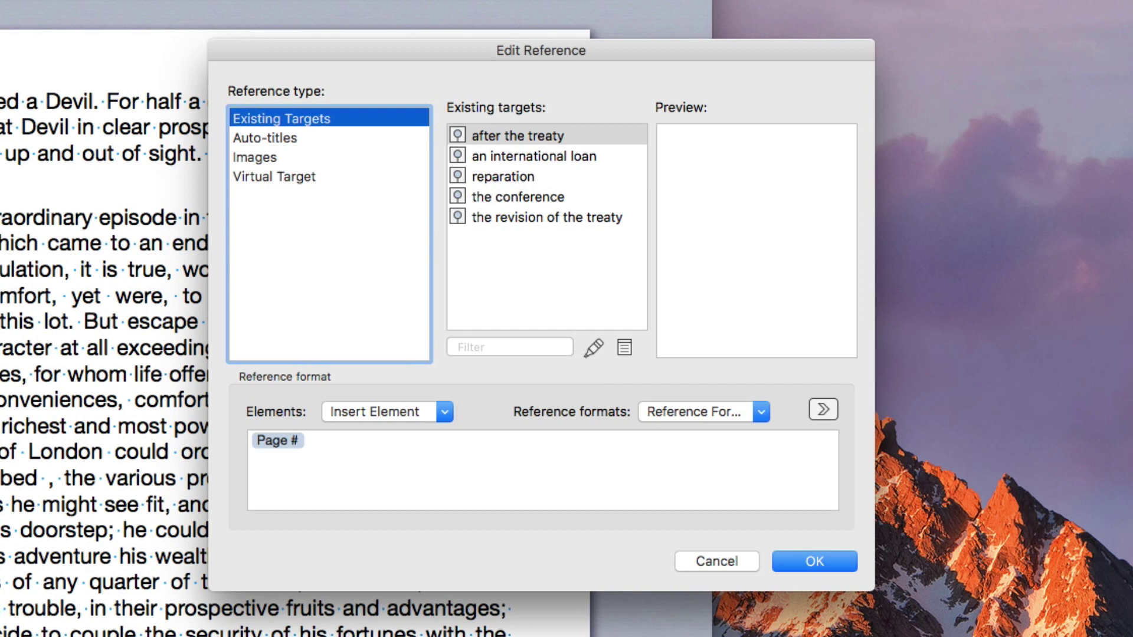
left_click(288, 139)
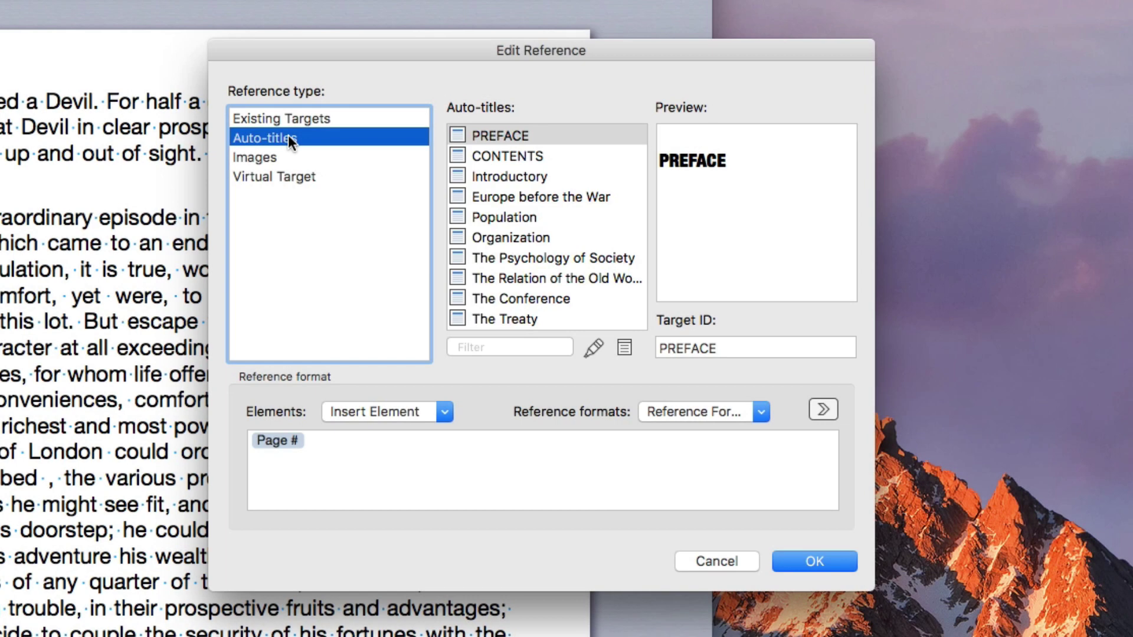
key("Tab")
type("re")
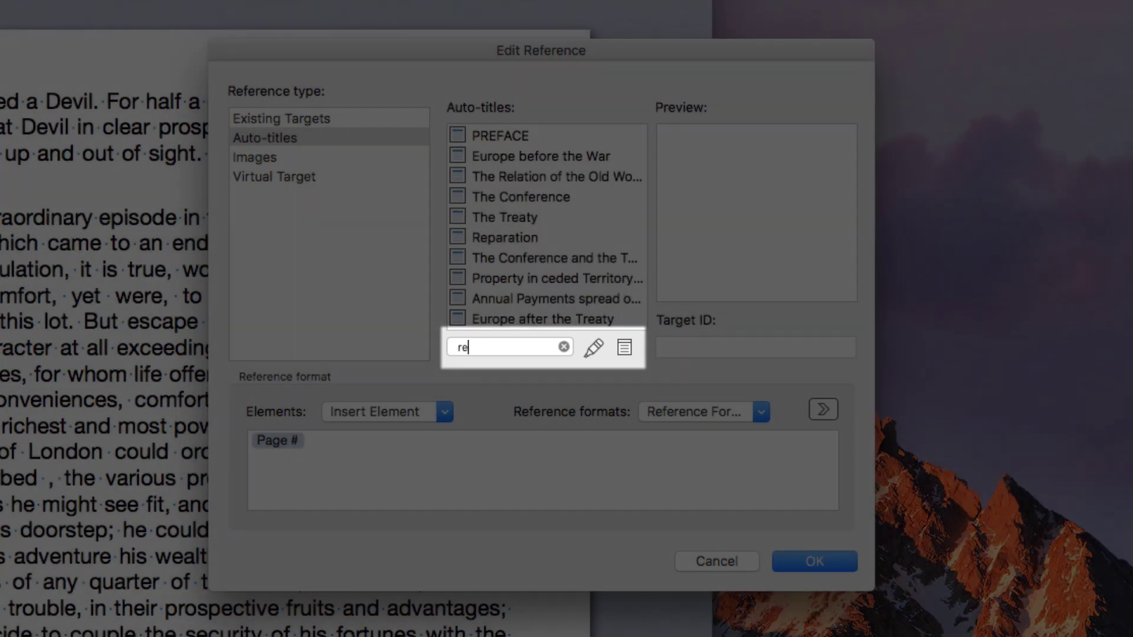
type("m")
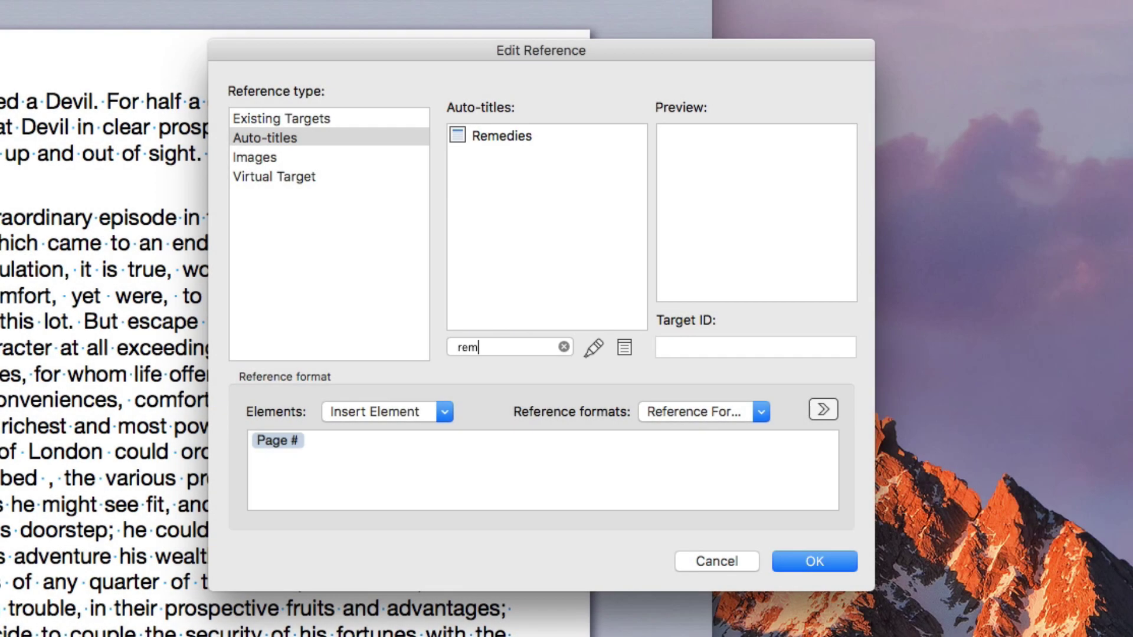
left_click(551, 141)
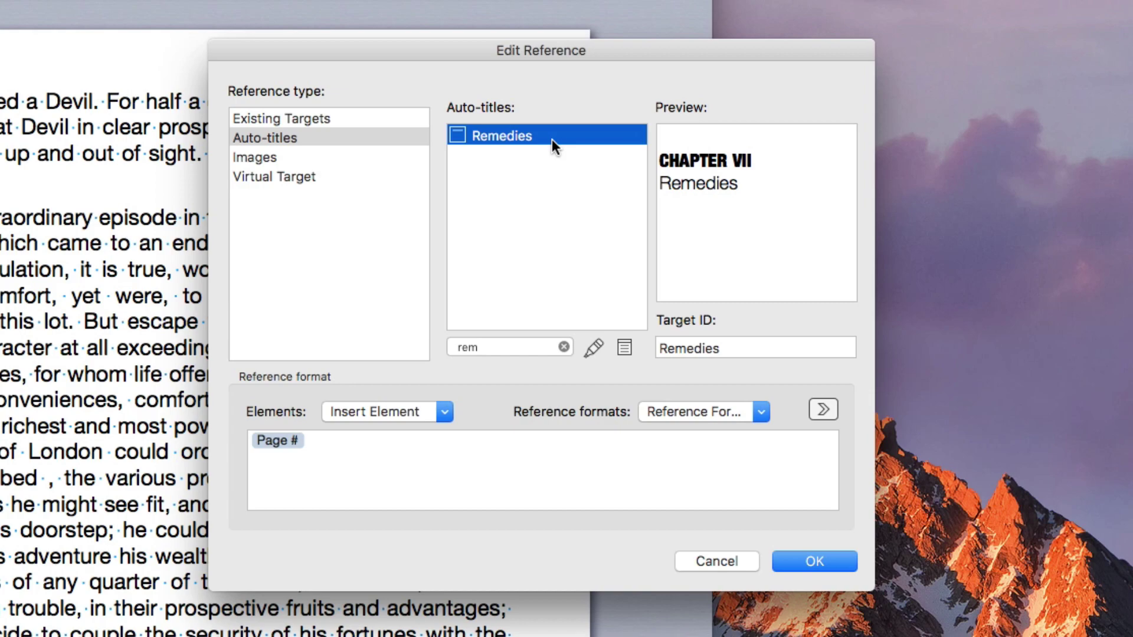
left_click(796, 561)
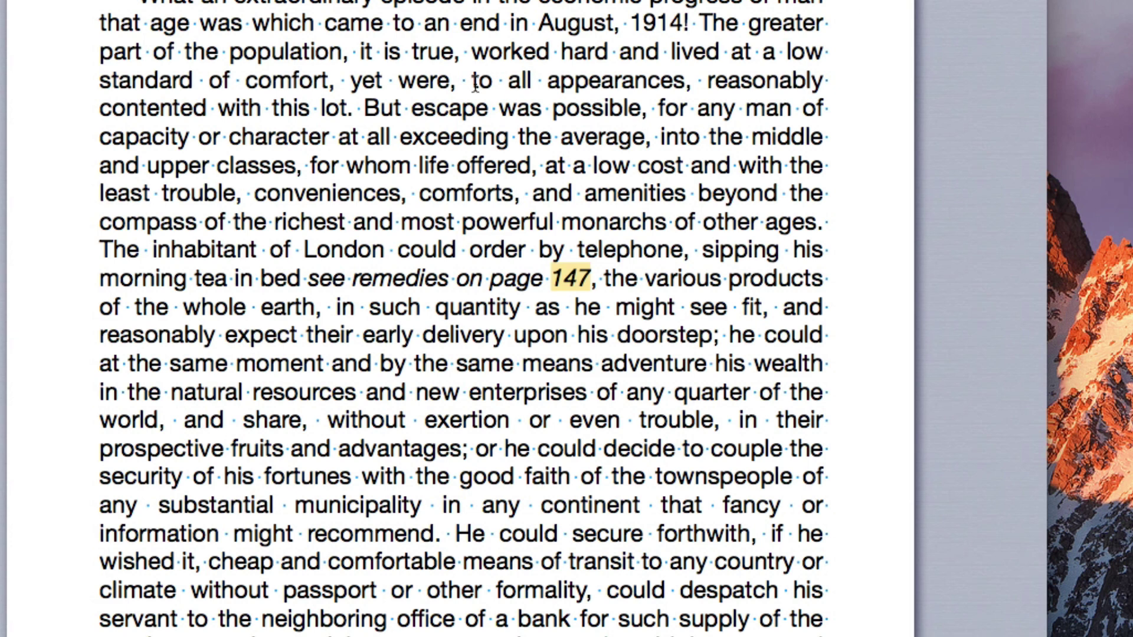
Step: Delete the manual "remedies on page" before the Remedies reference and add the Auto-title title element and "on page" before Page # in its format
left_click_drag(352, 283, 554, 283)
key("BackSpace")
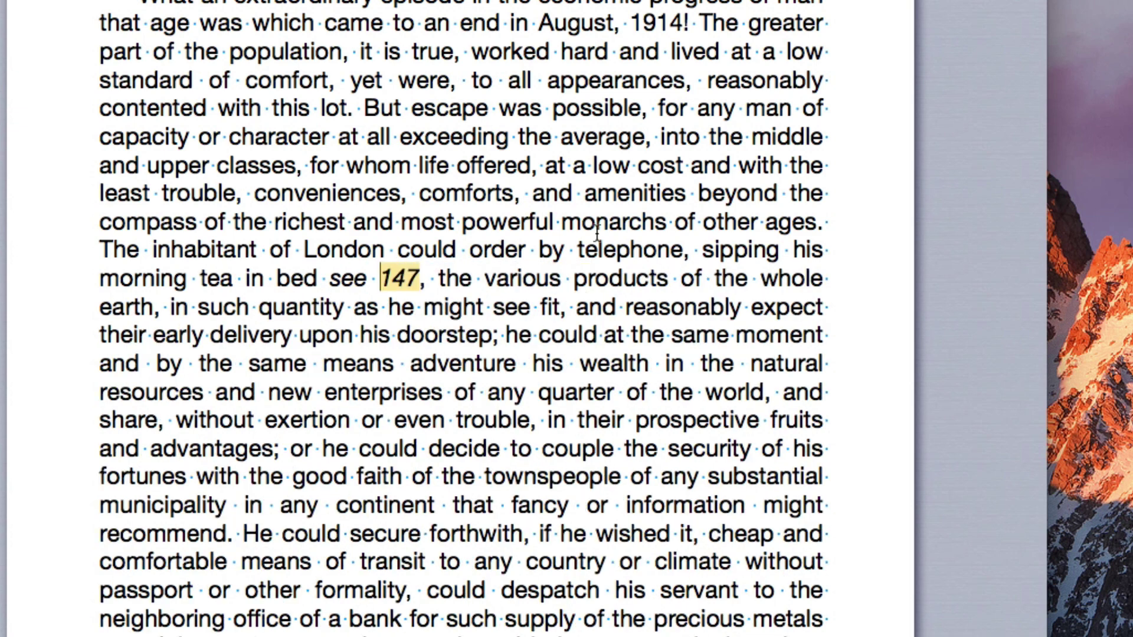
double_click(400, 284)
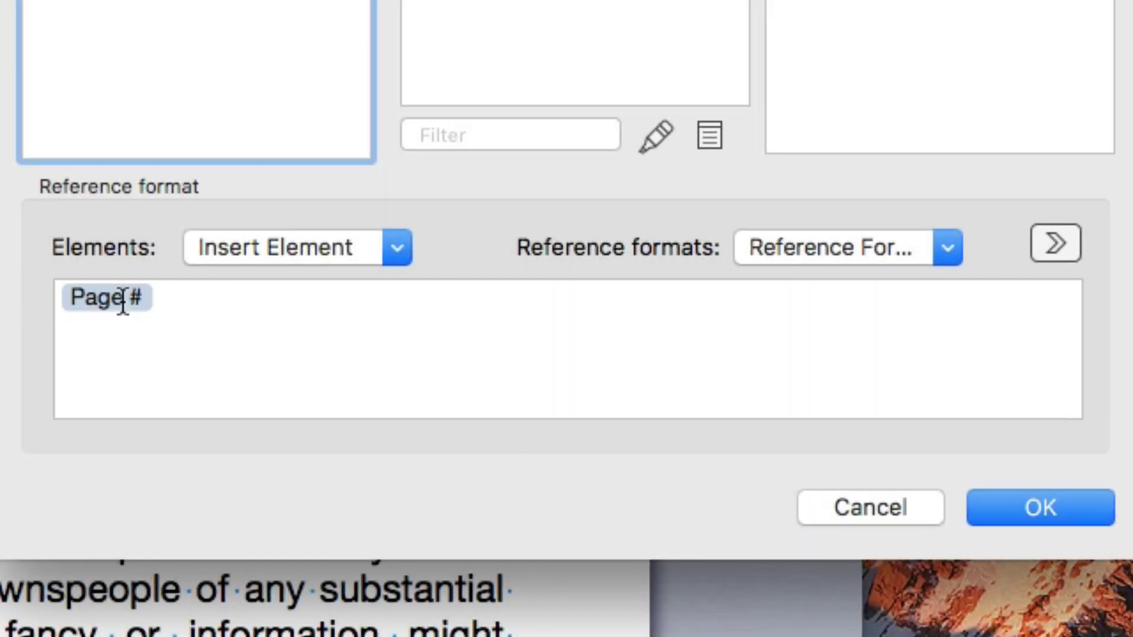
left_click(62, 298)
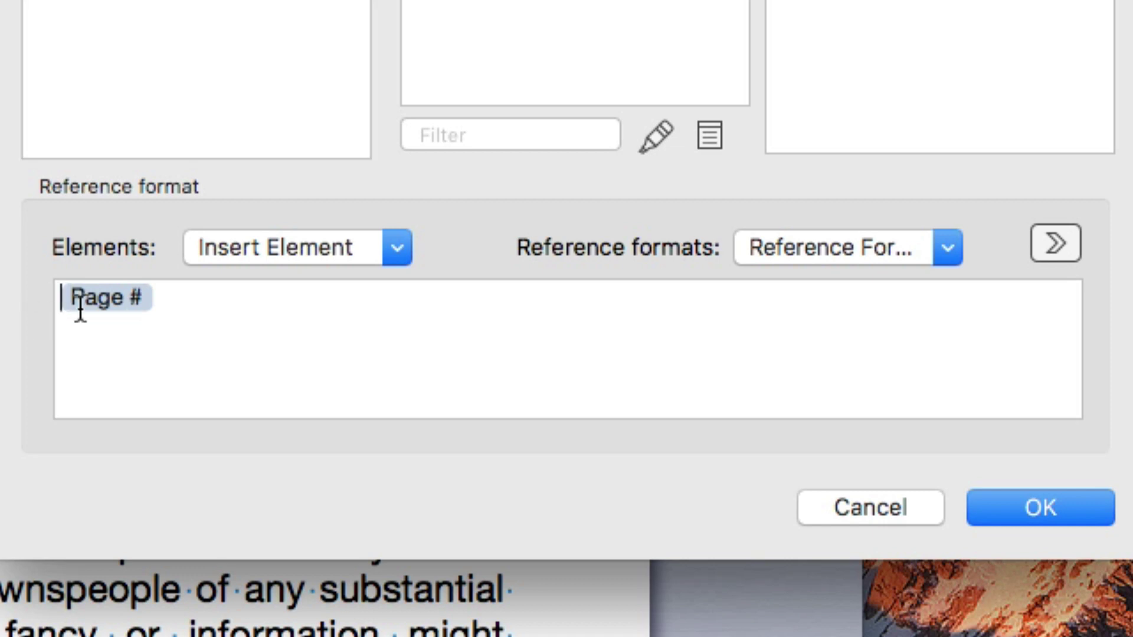
left_click(328, 247)
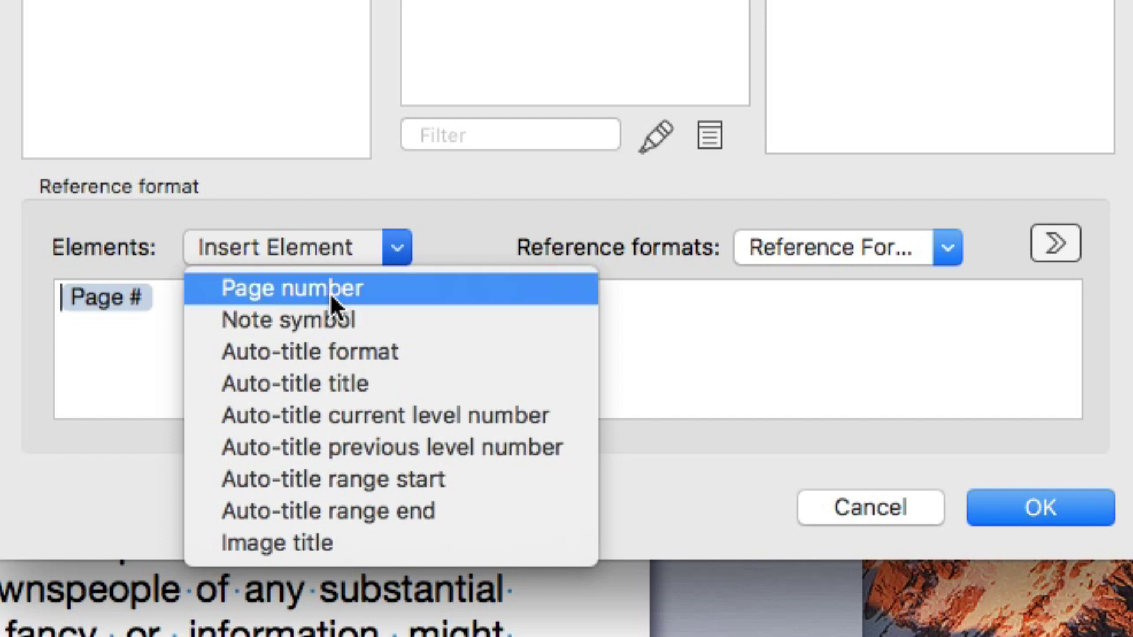
left_click(330, 384)
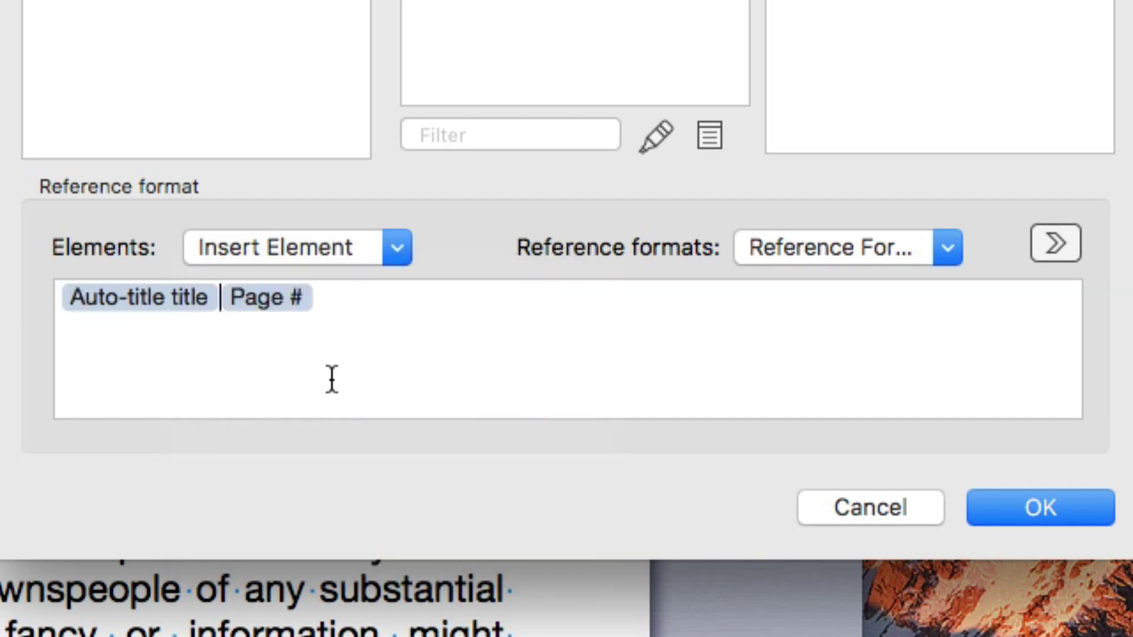
type("on page")
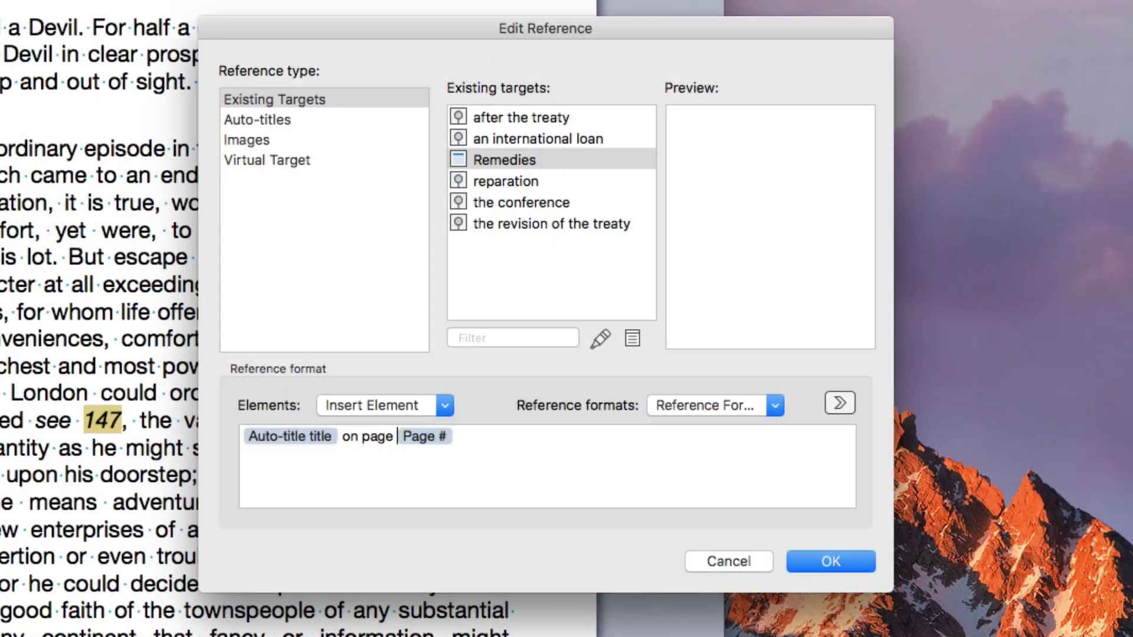
left_click(818, 560)
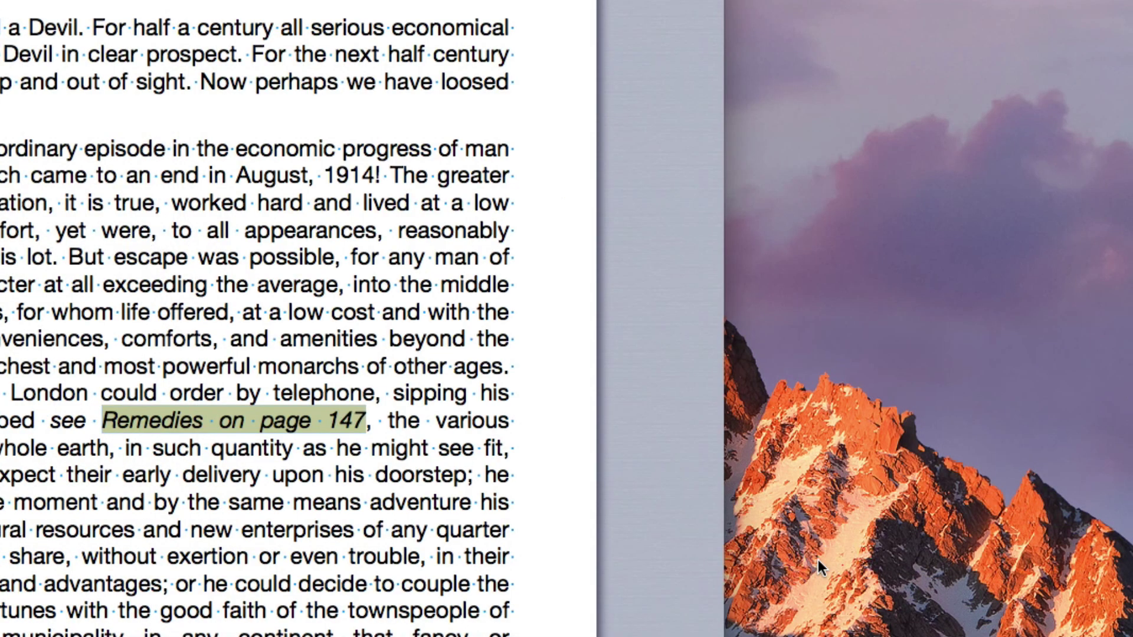
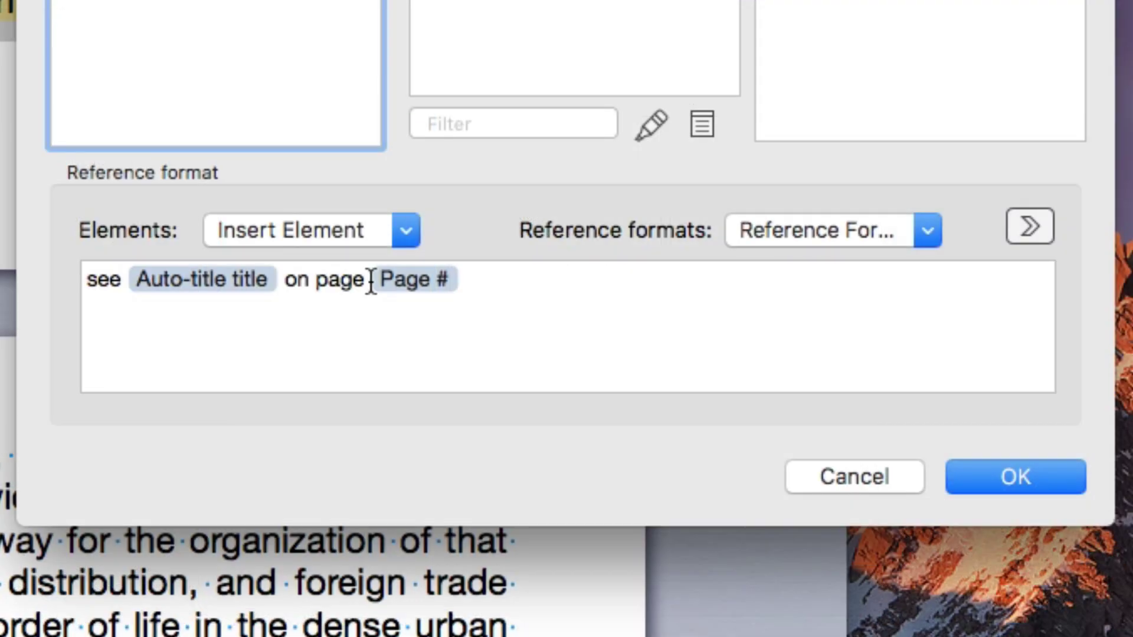
Step: Remove the "on page" text between Auto-title title and Page # in the Europe after the Treaty reference format
left_click_drag(426, 452, 394, 452)
left_click_drag(323, 279, 288, 278)
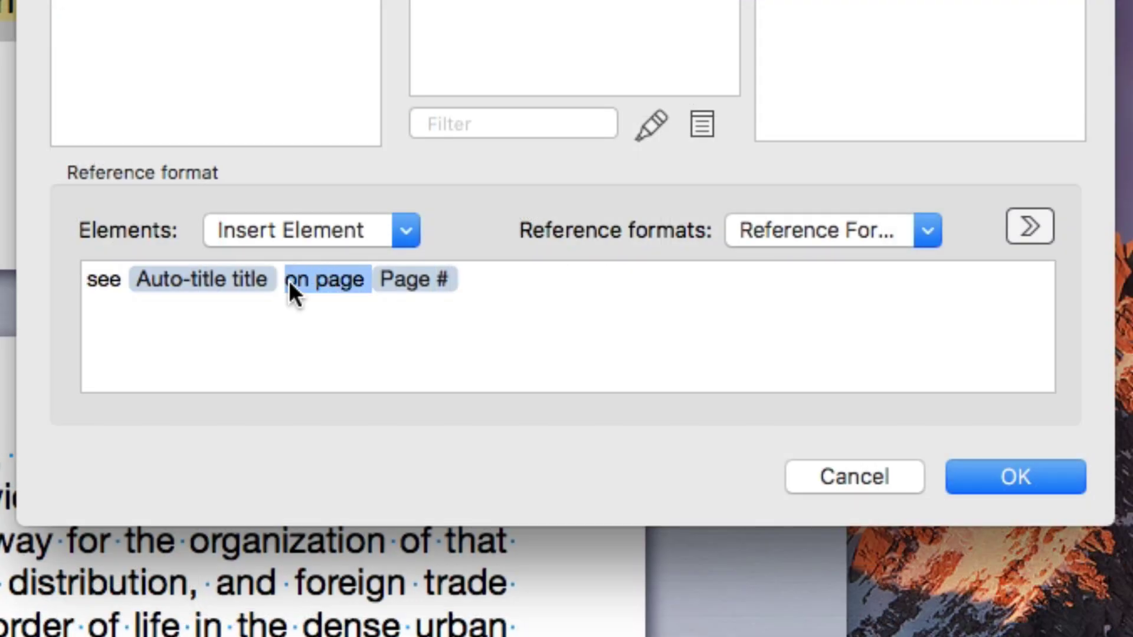
key("BackSpace")
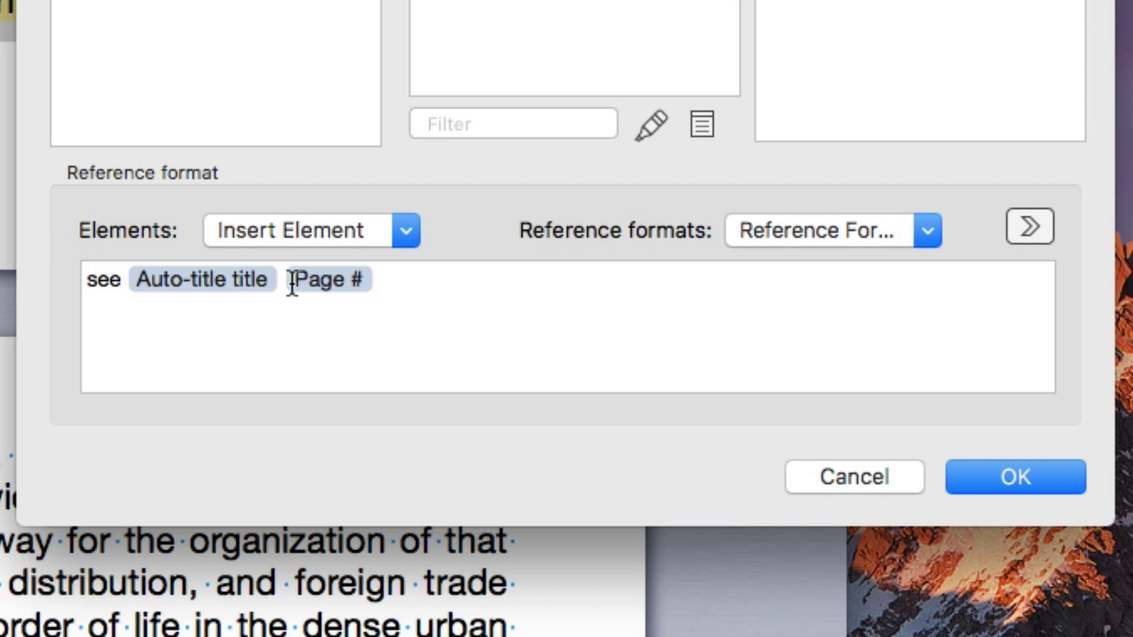
Step: Set the default number format of the Page # element in the Europe after the Treaty reference to "on page #"
left_click(337, 288)
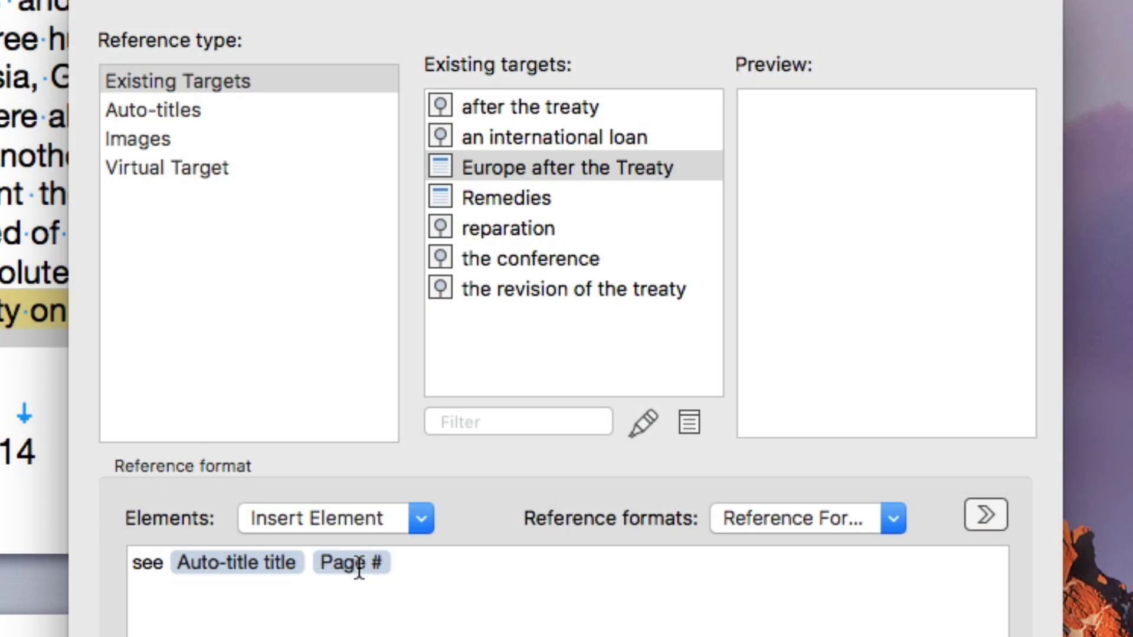
double_click(330, 279)
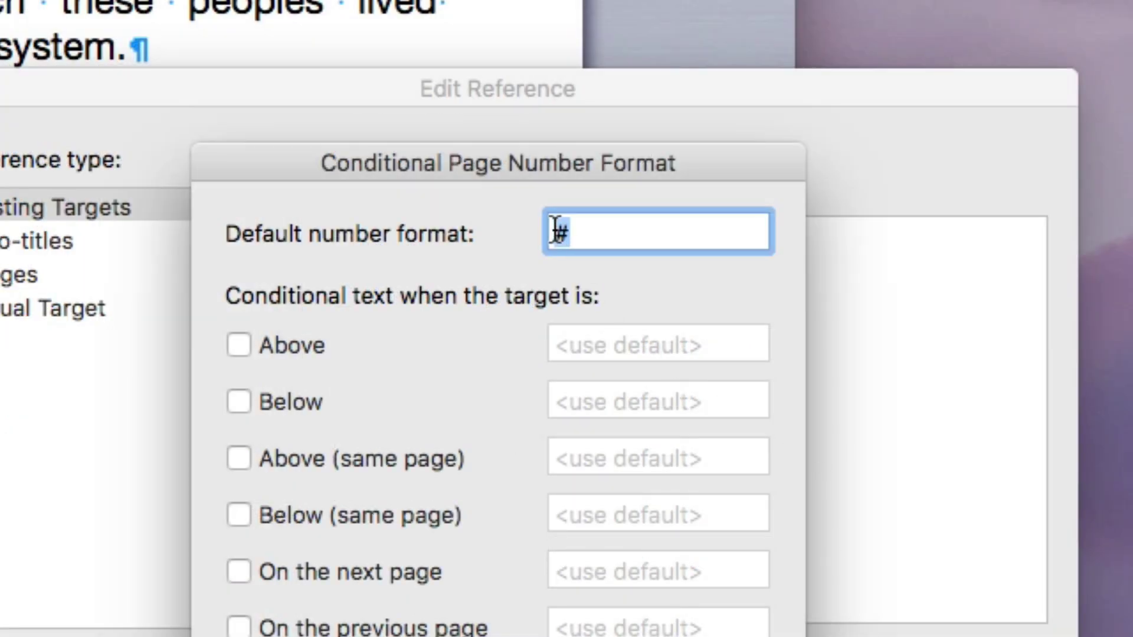
left_click(556, 230)
type("on")
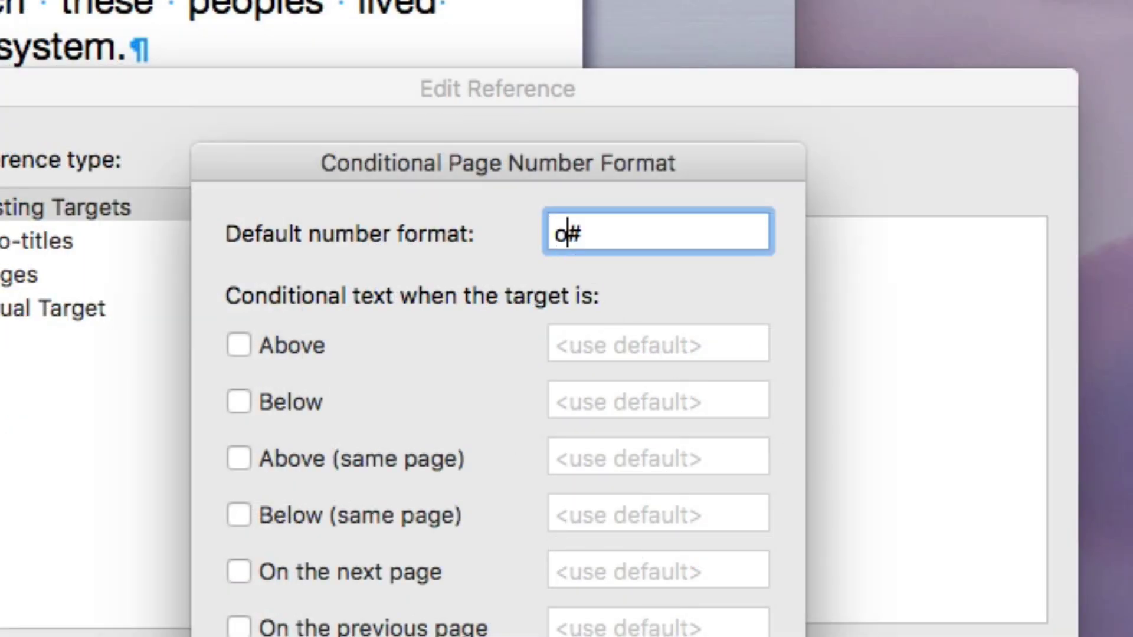
type(" page")
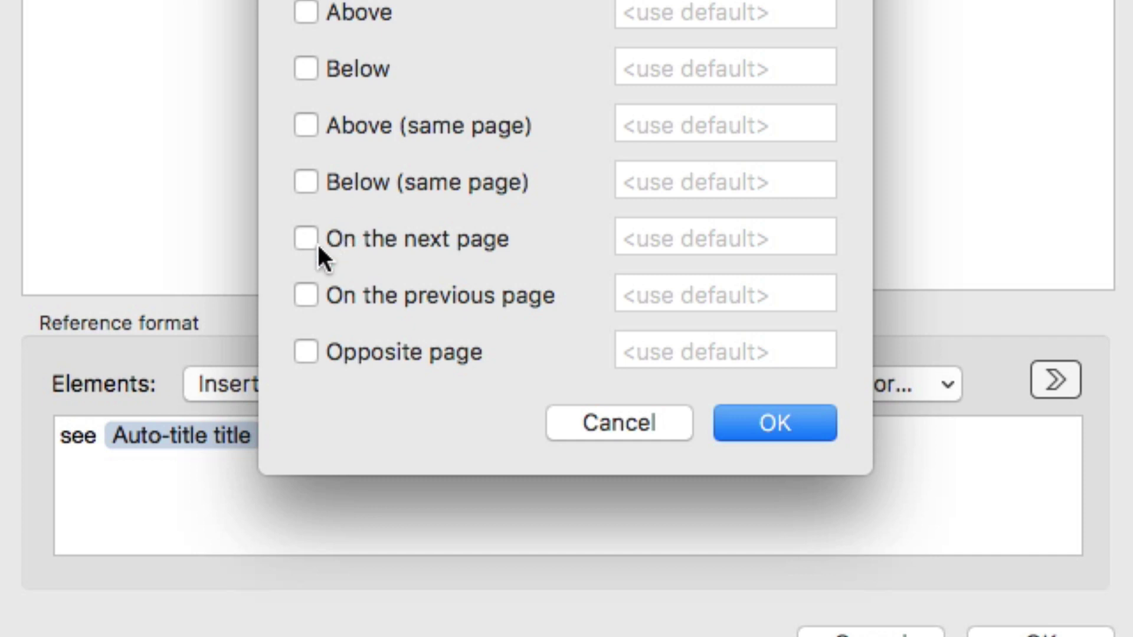
Step: Enable the conditional text for a target on the next page and set it to "on the next page"
left_click(304, 237)
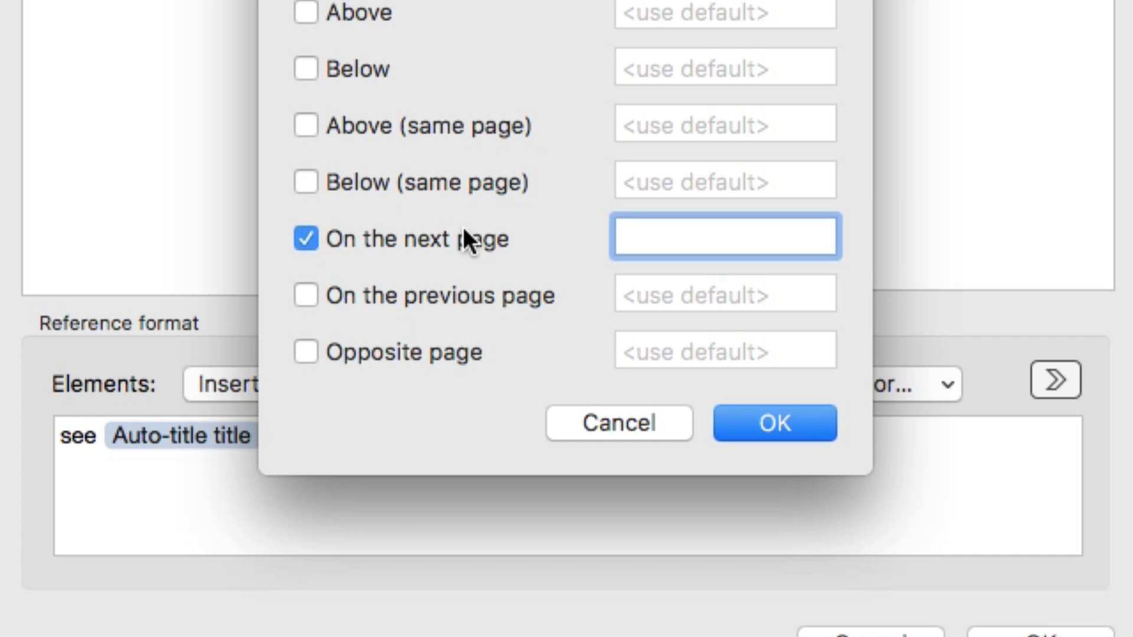
type("on the ")
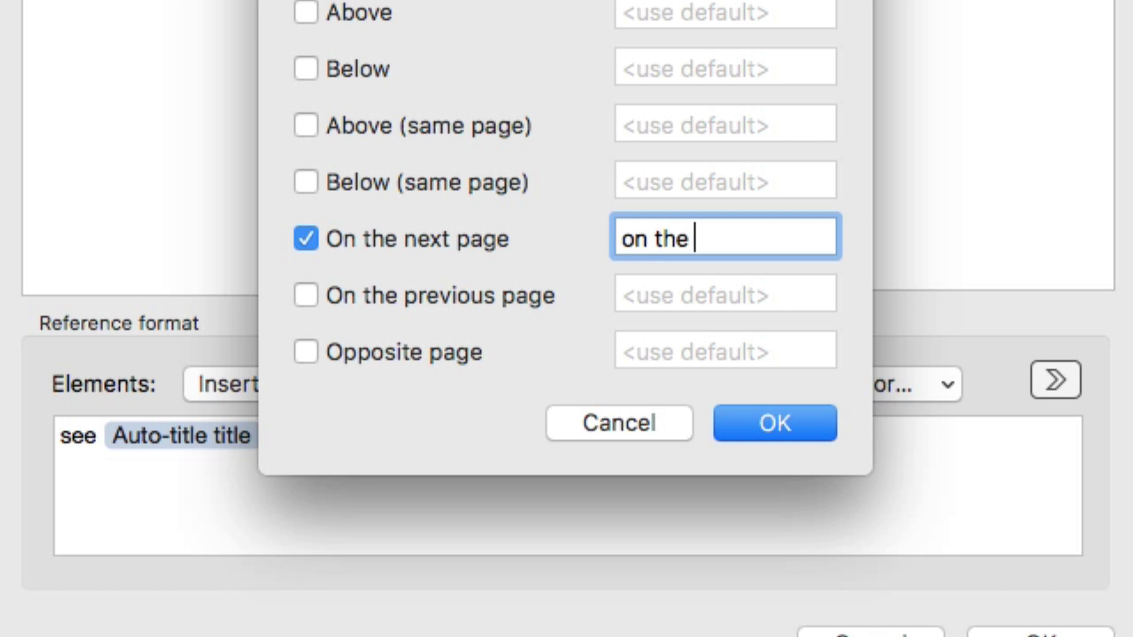
type("next page")
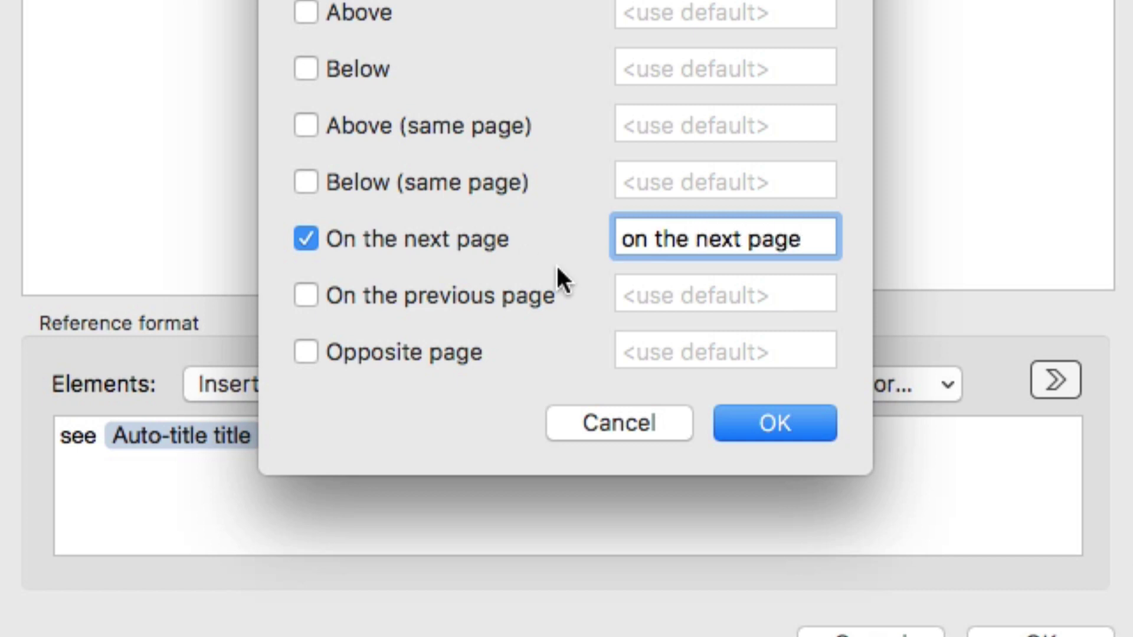
Step: Set the conditional text for a target on the previous page to "on the previous page" and apply the reference changes
left_click(298, 299)
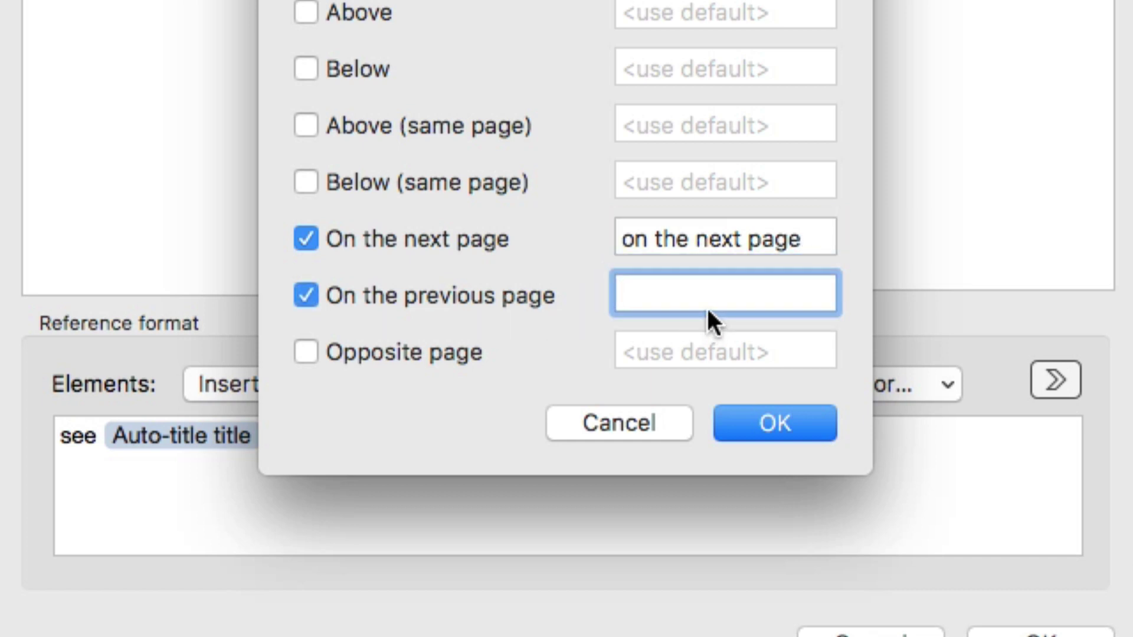
type("on the previou")
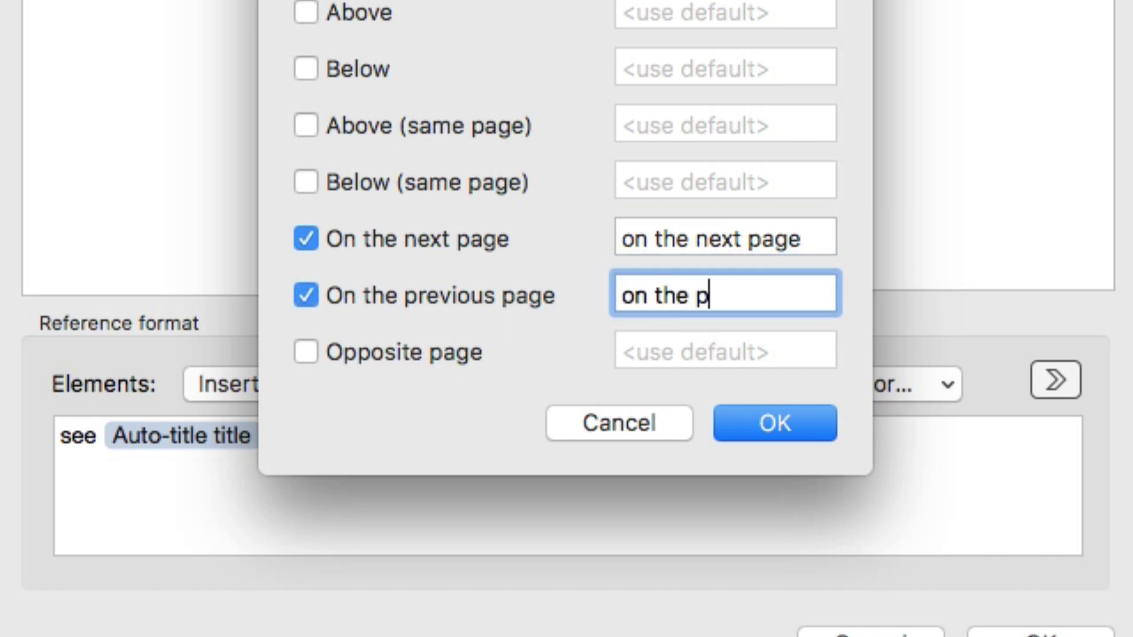
type("s page")
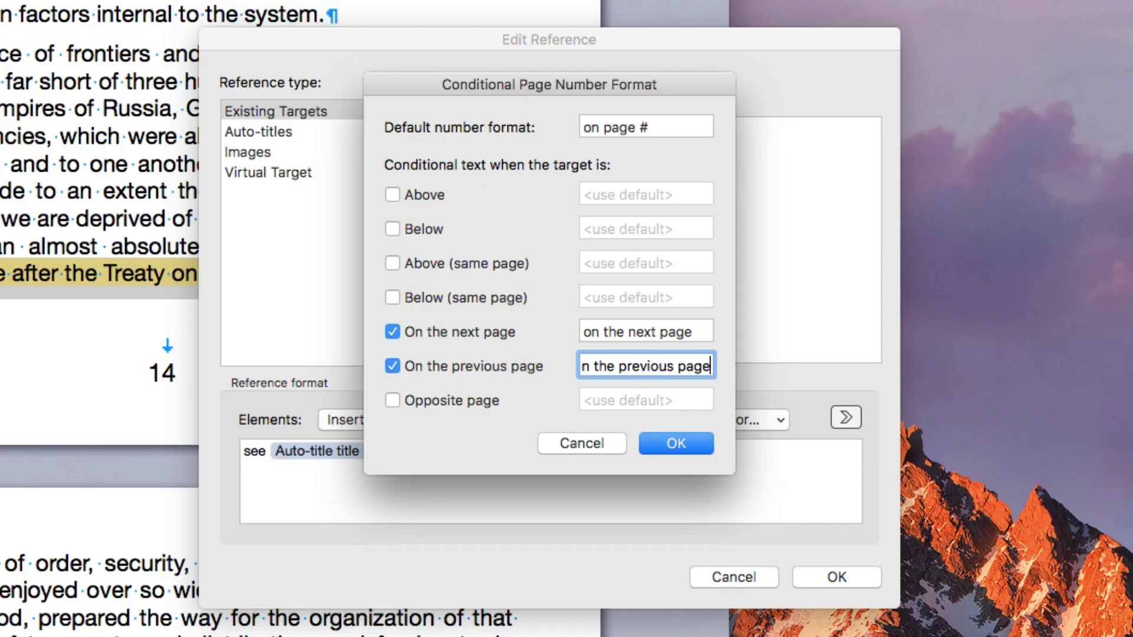
left_click(677, 447)
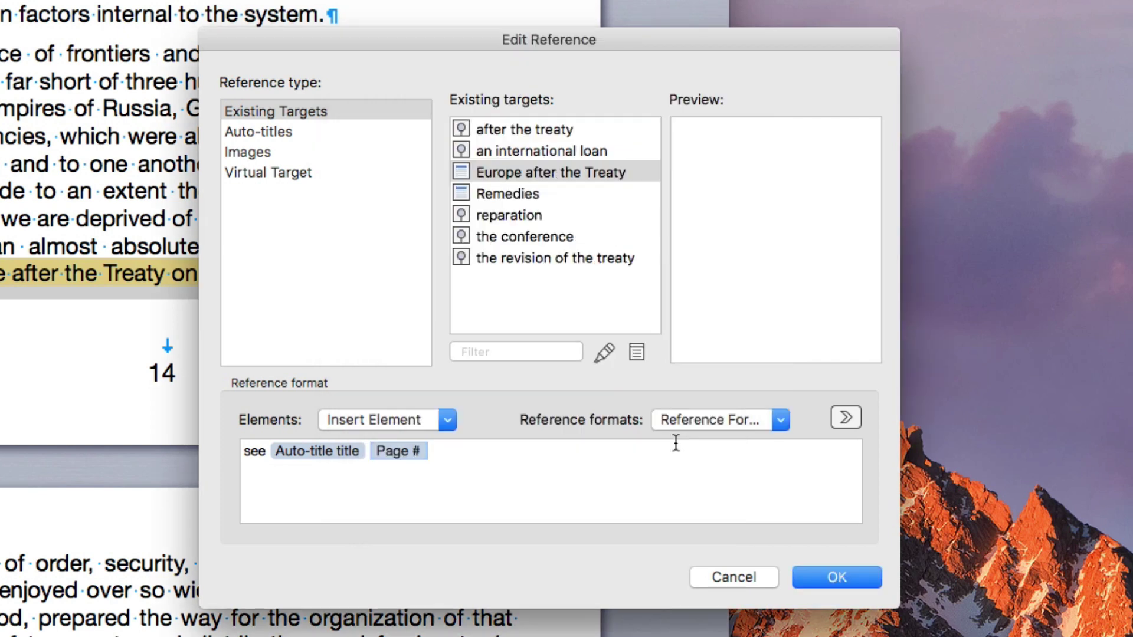
left_click(821, 573)
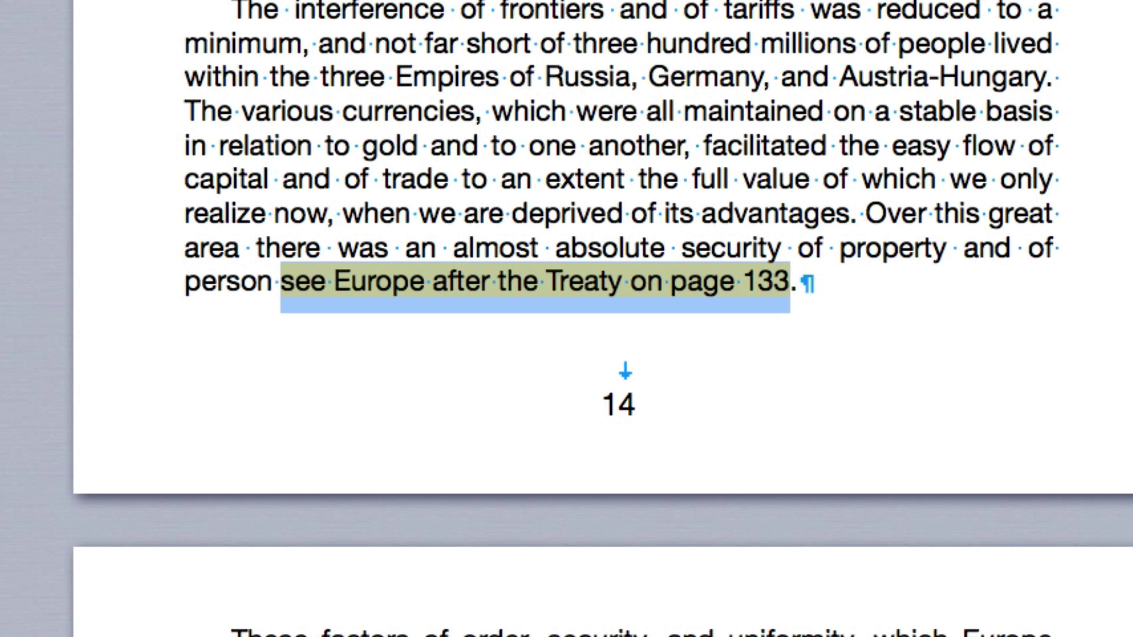
Step: Retarget the "see Europe after the Treaty" reference on page 14 to the Other Countries auto-title
left_click(771, 458)
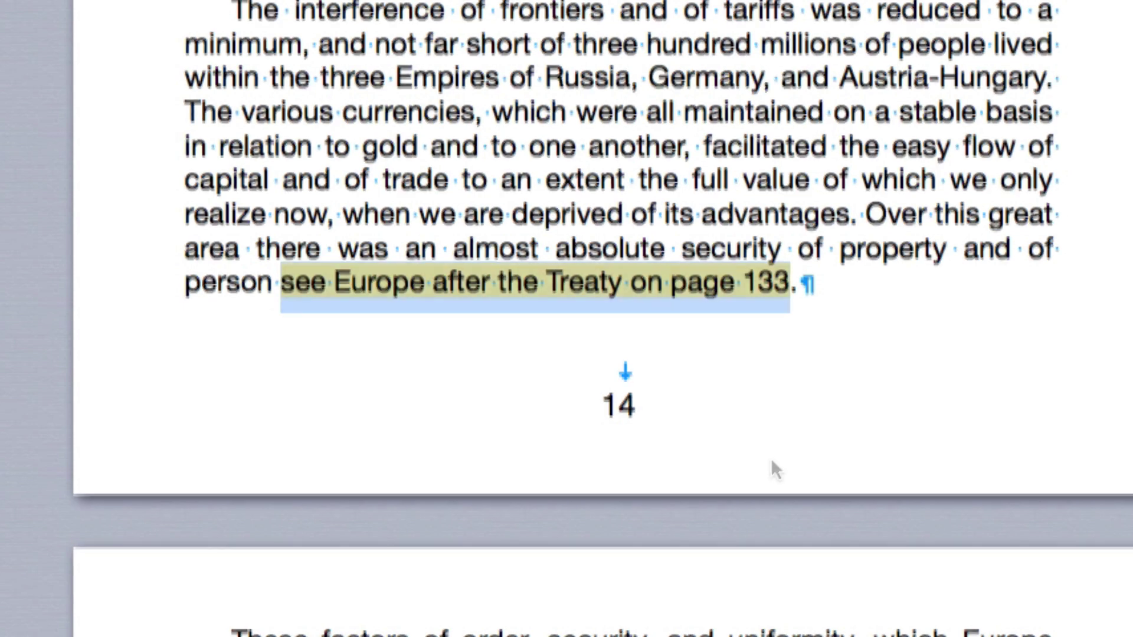
left_click(586, 288)
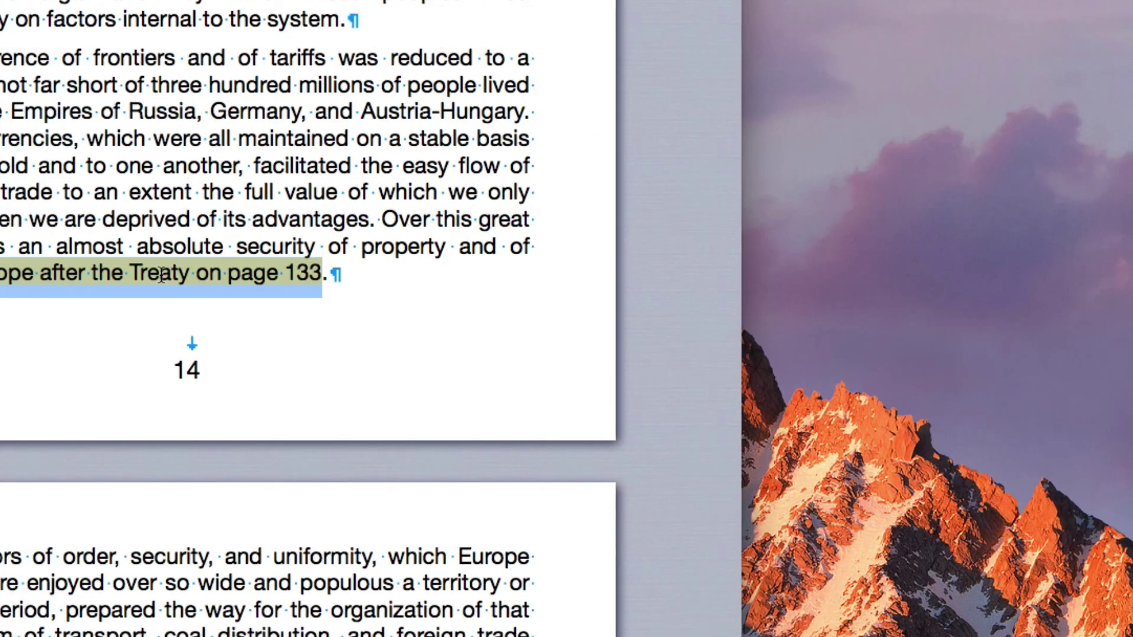
double_click(586, 287)
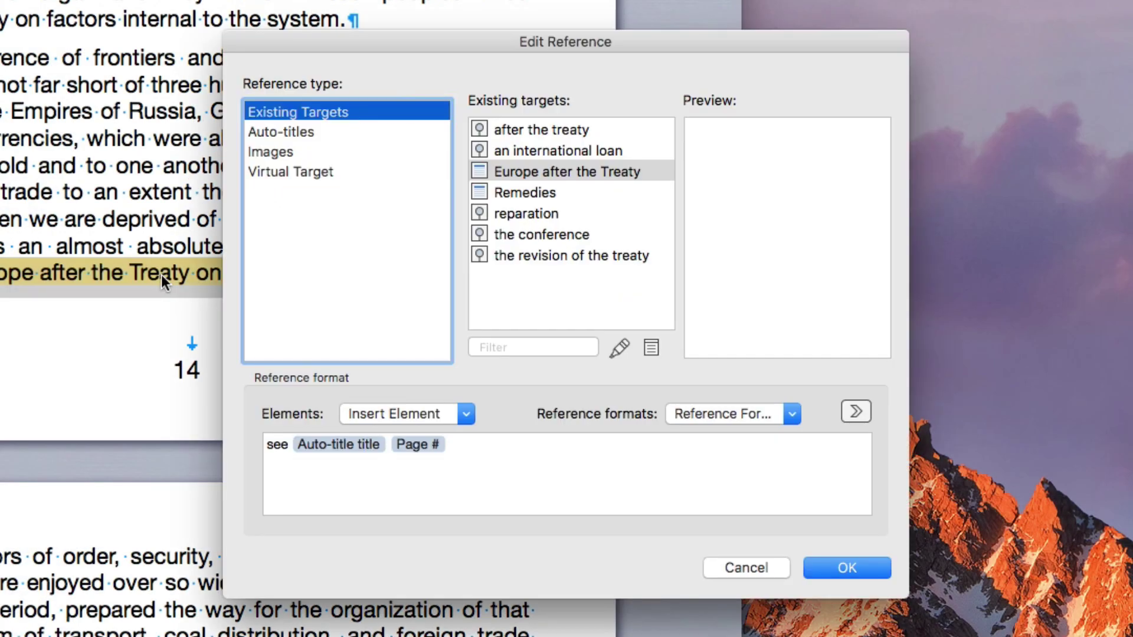
left_click(310, 133)
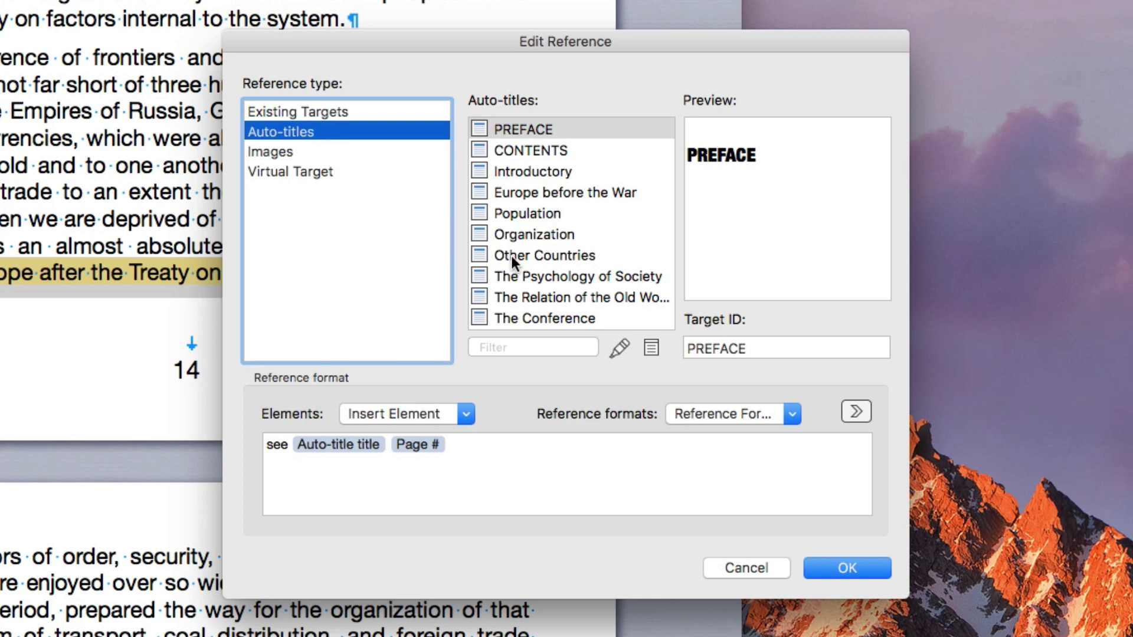
left_click(510, 256)
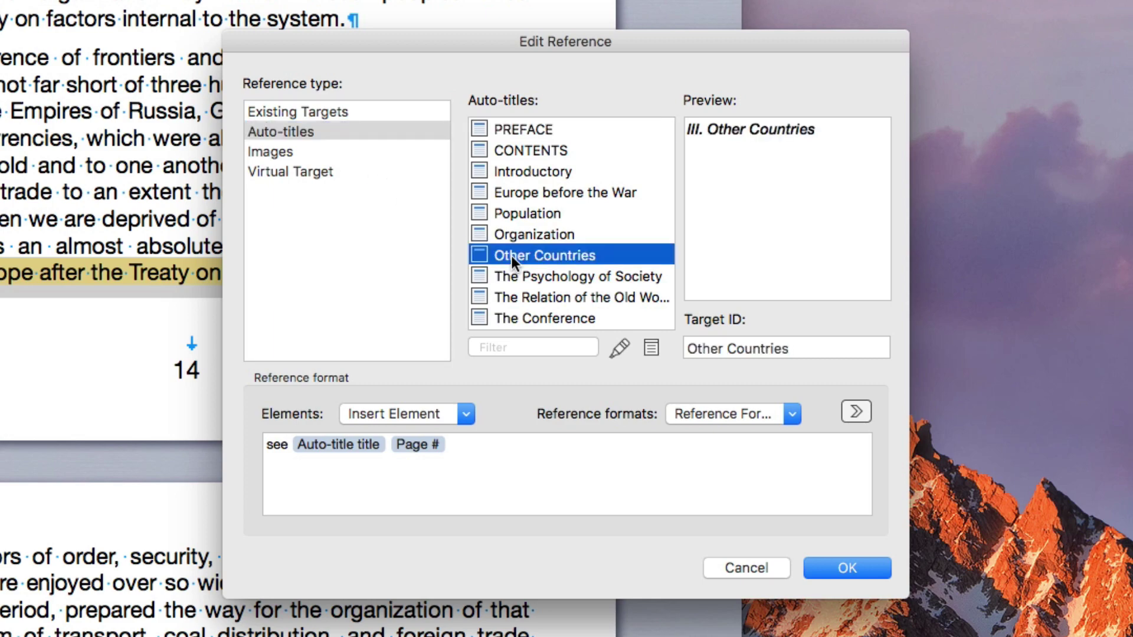
left_click(879, 564)
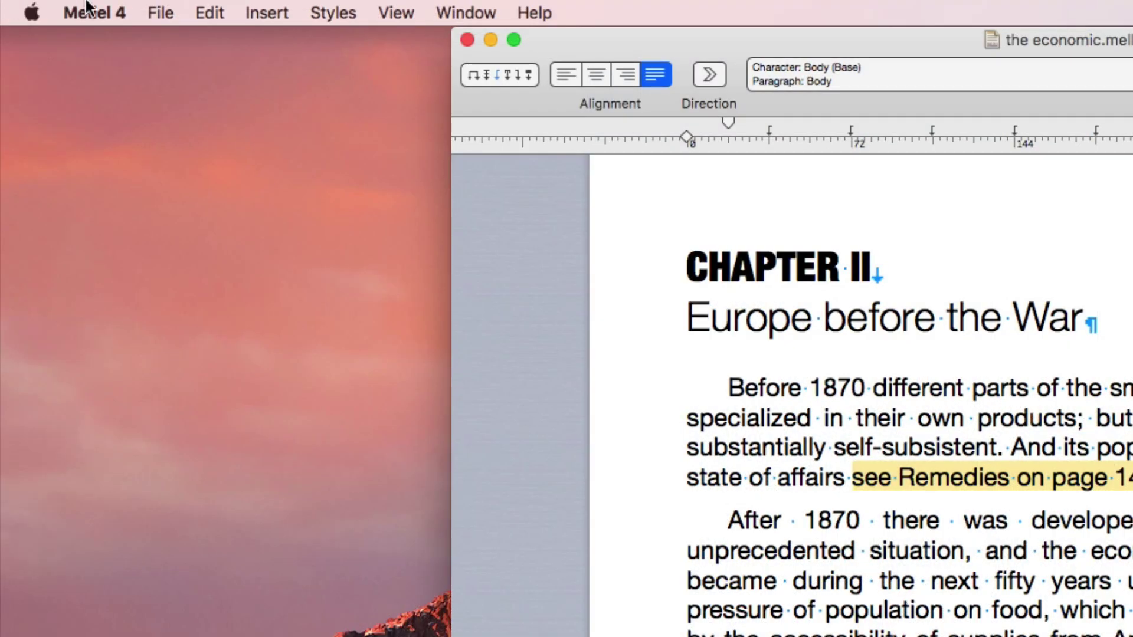
Step: Export the document to the Desktop as a PDF named "the economic" with the outline included
left_click(61, 5)
mouse_move(299, 392)
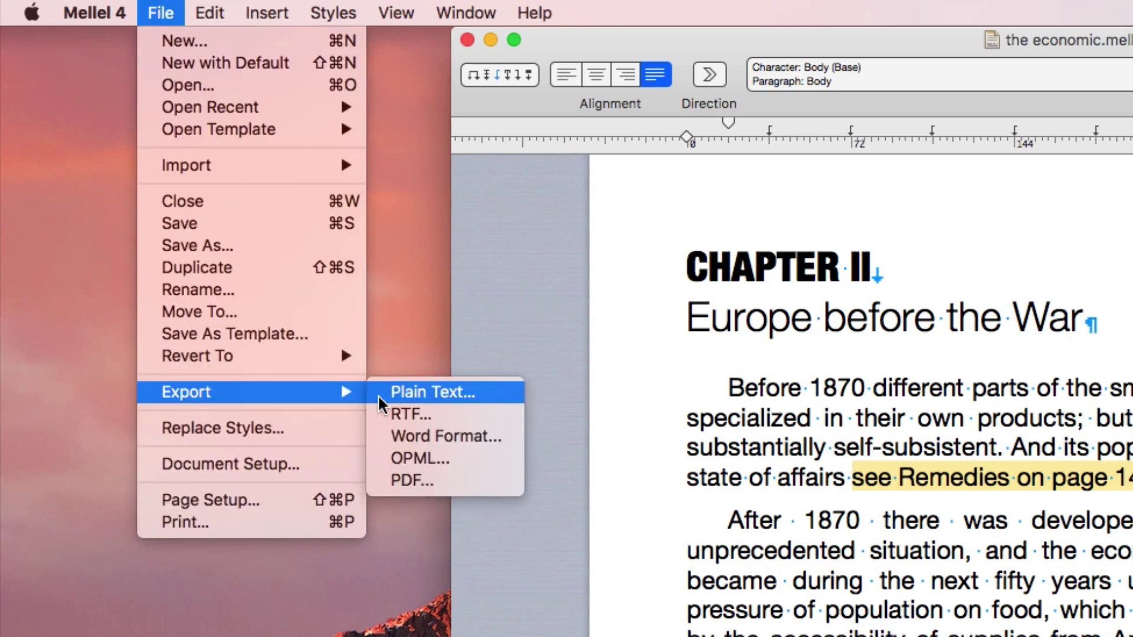
left_click(429, 476)
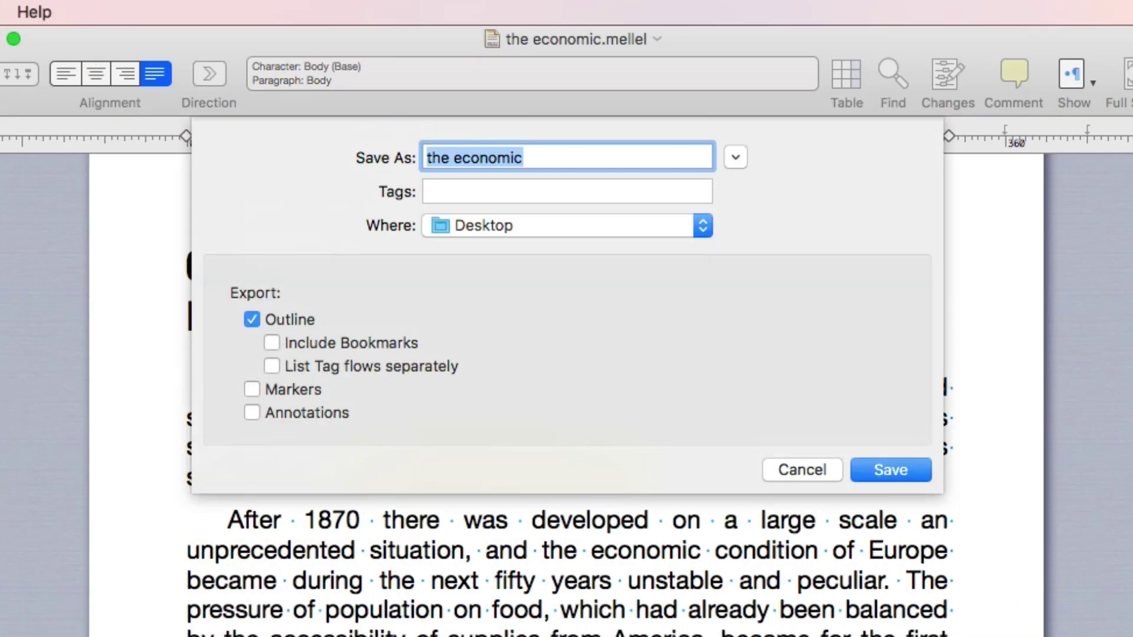
left_click(891, 471)
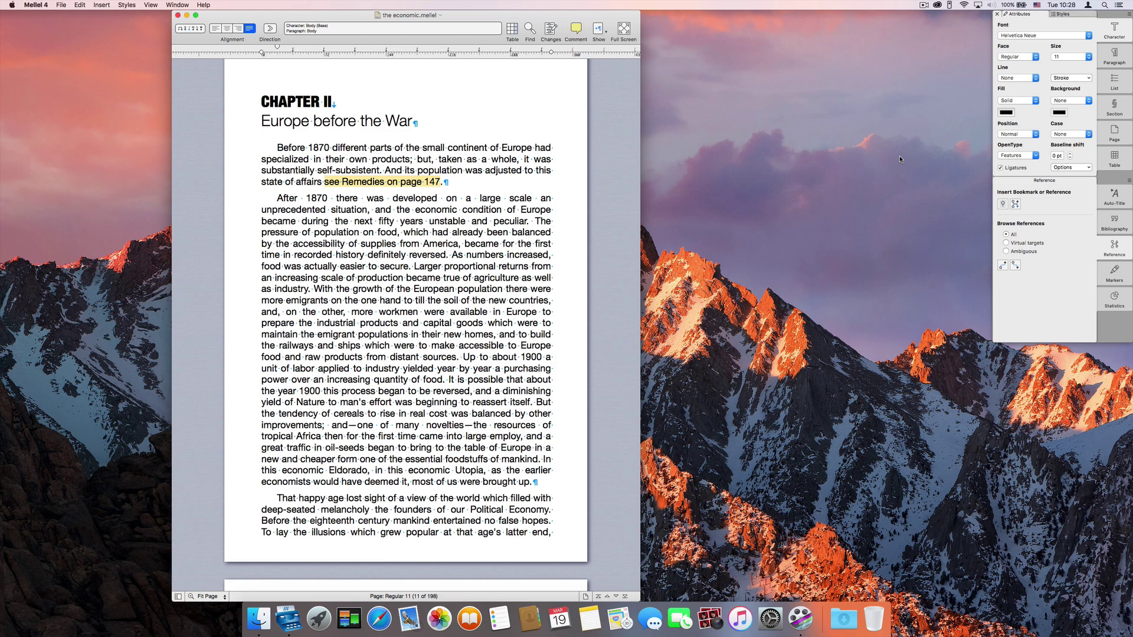
Step: Open the economic.pdf from the desktop in Preview and follow the Remedies reference link in the Europe before the War chapter
left_click(899, 156)
left_click(1101, 28)
double_click(1101, 28)
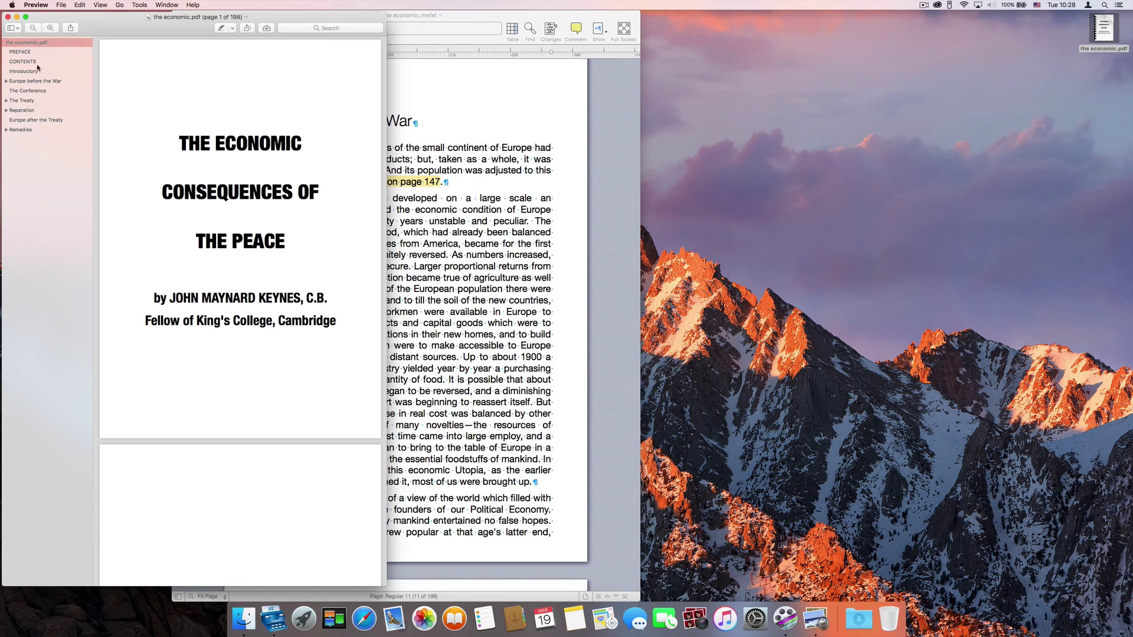
left_click(63, 82)
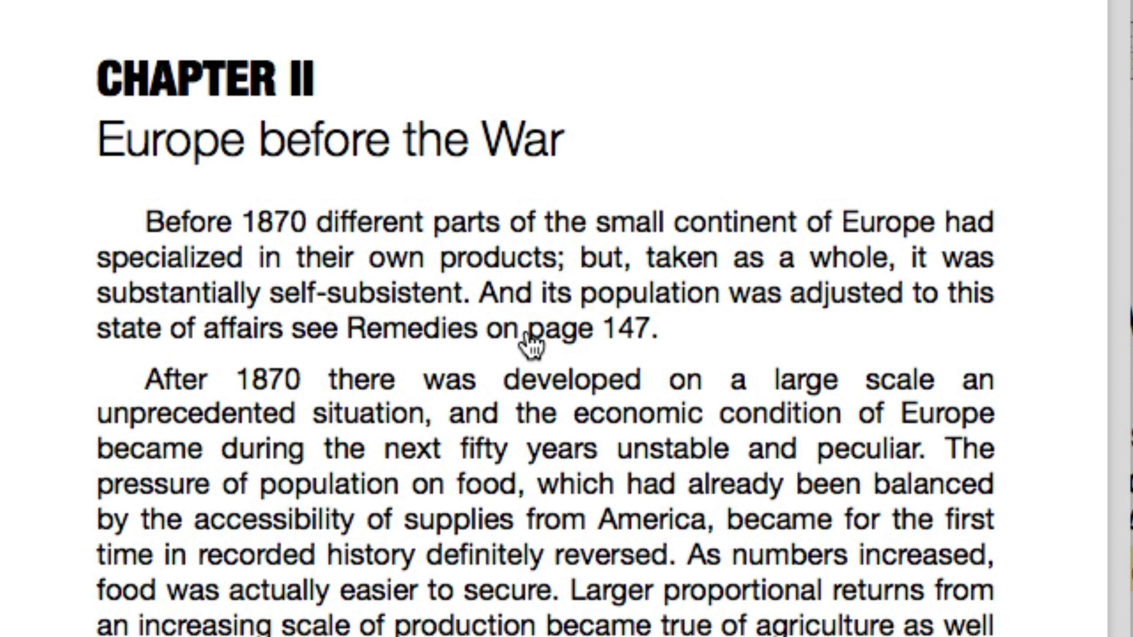
left_click(529, 341)
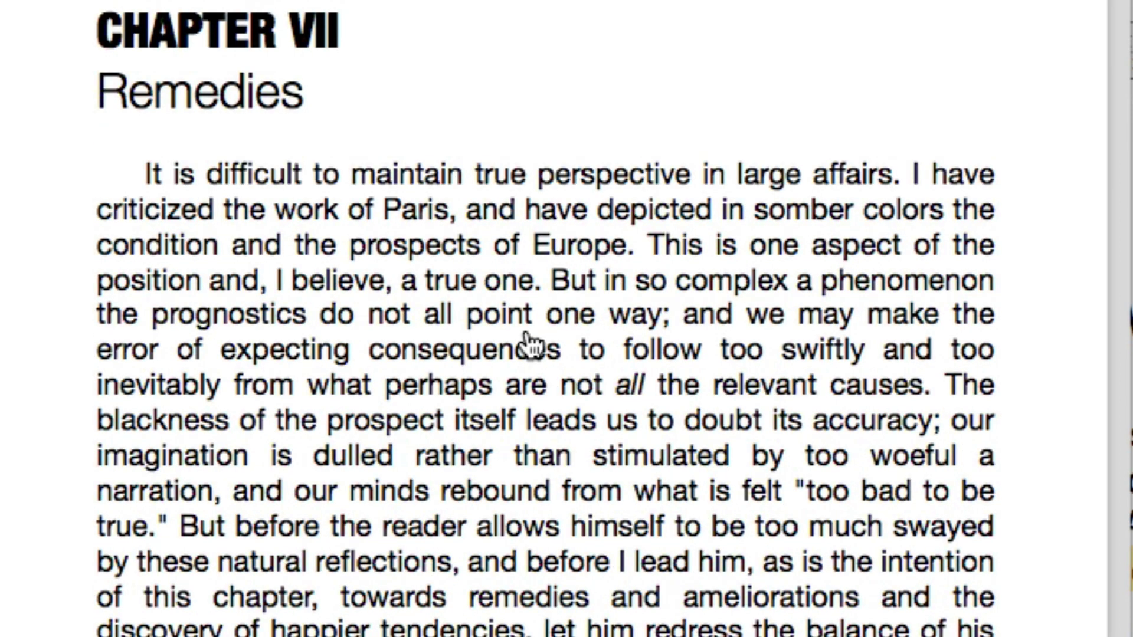